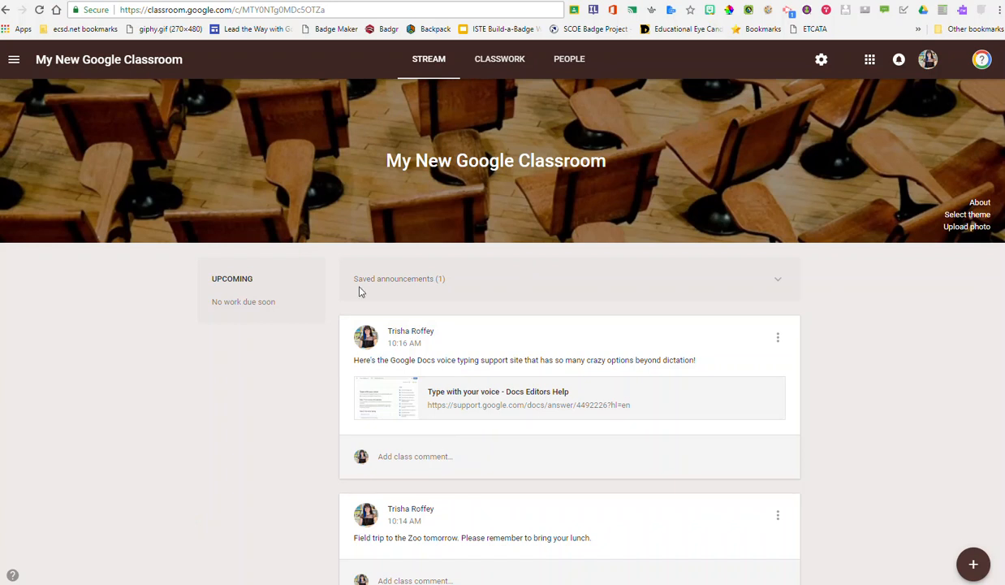
Step: Create a classwork assignment titled "We are going to explore the Earth!" with instructions for exploring 3 Google Earth destinations, adding 3 facts and playing the Solid Earth game
left_click(503, 61)
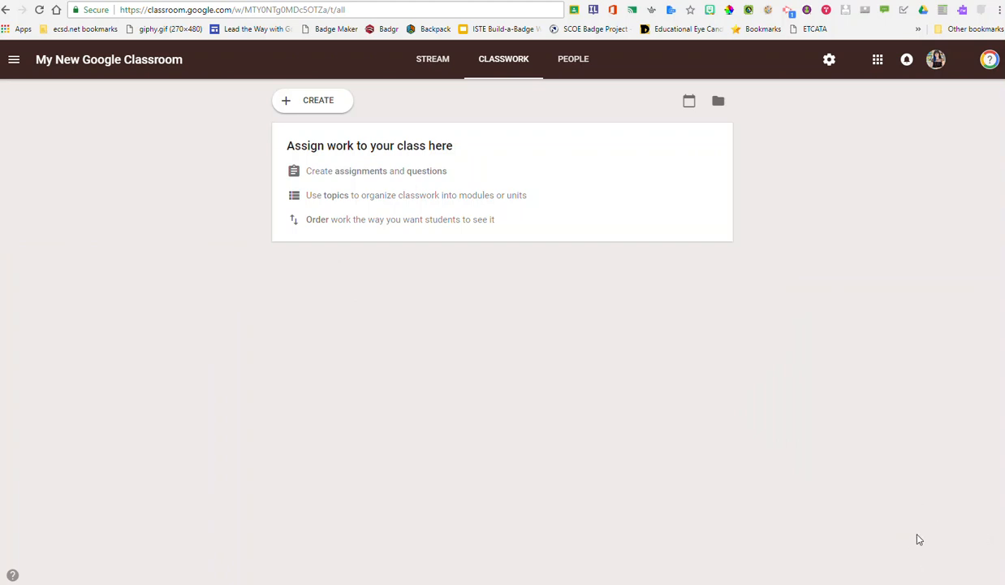
left_click(310, 104)
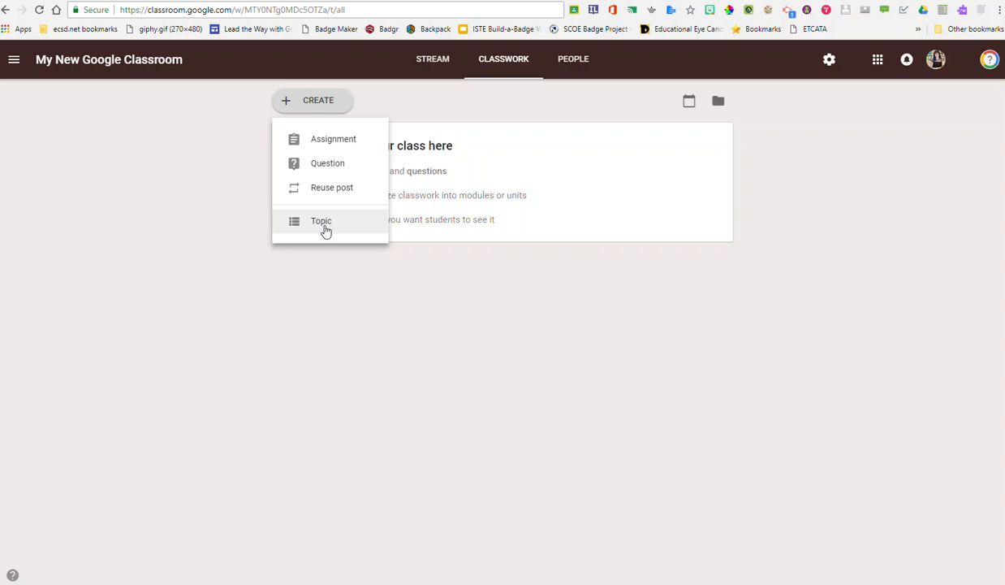
left_click(333, 140)
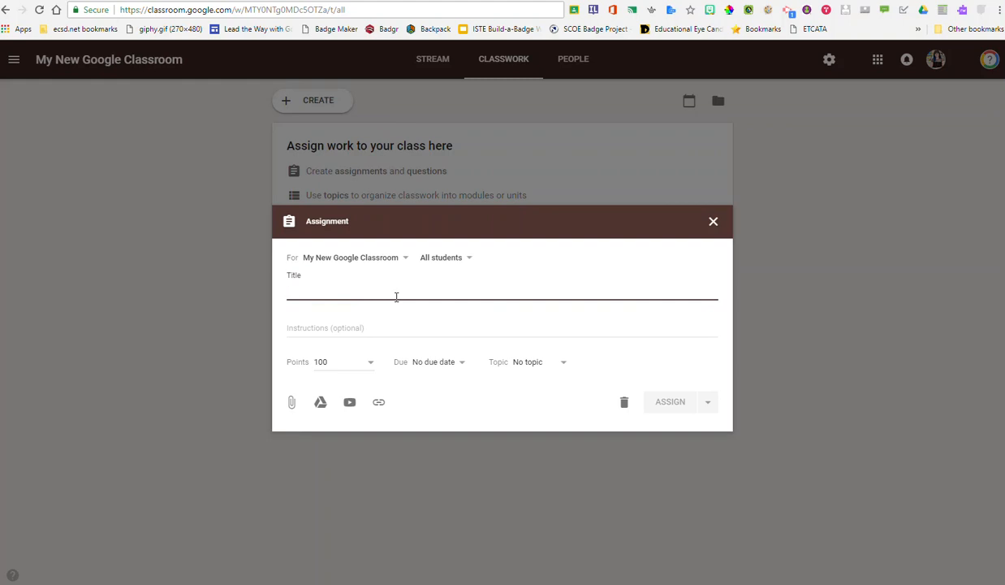
type("We are going to explore the Earth! Take some time with your table group to explore 3 destinations in the the New Google Earth site. Then you will add 3 facts to our Earth Google Doc. Finally you can play our Solid Earth game.")
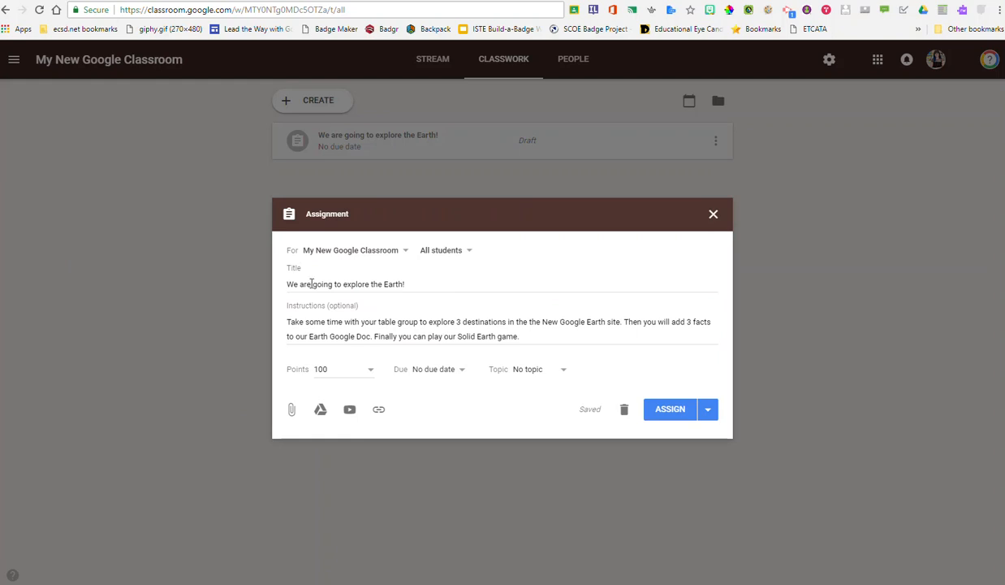
Step: Review the class, student and points options available for the assignment
left_click(406, 252)
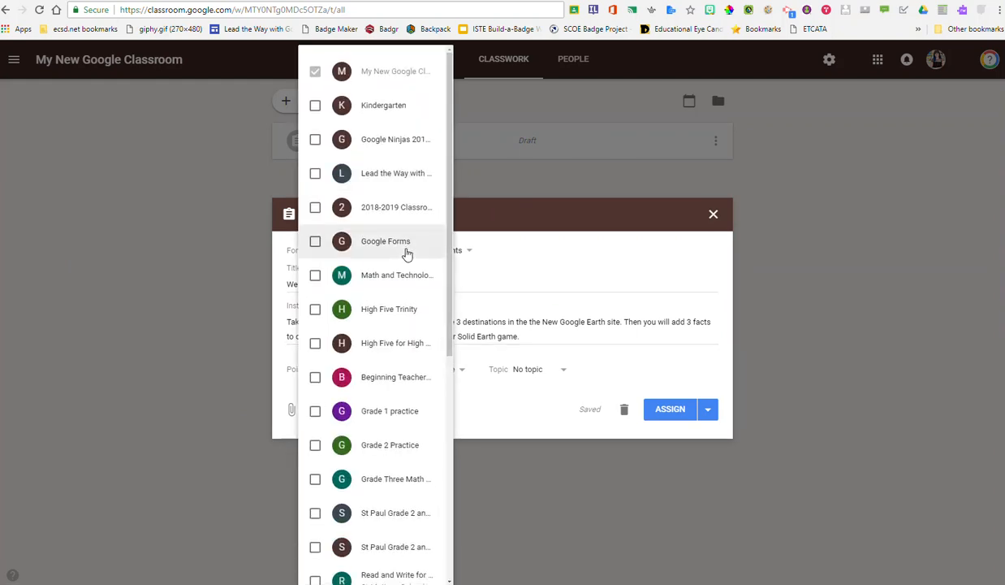
left_click(497, 222)
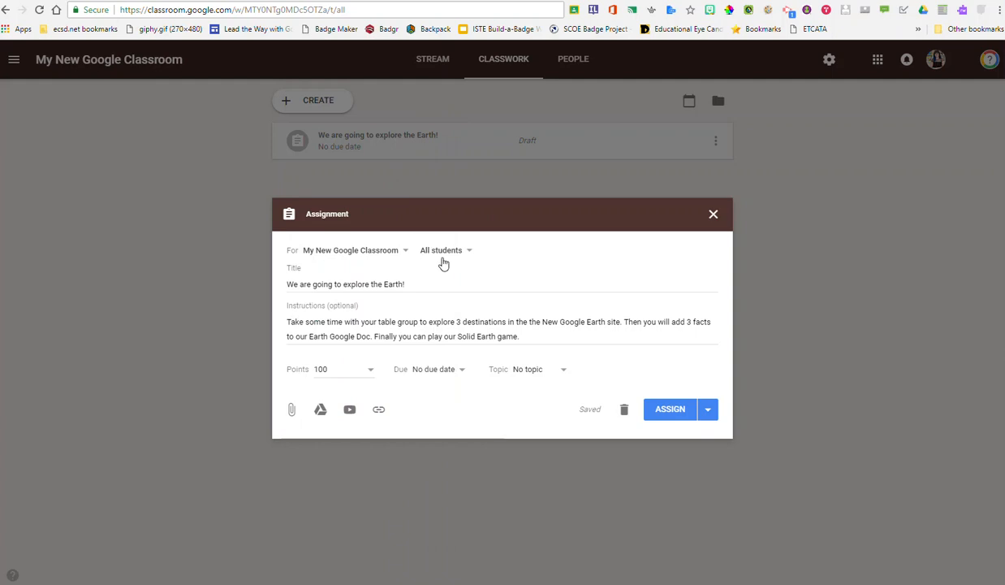
left_click(469, 252)
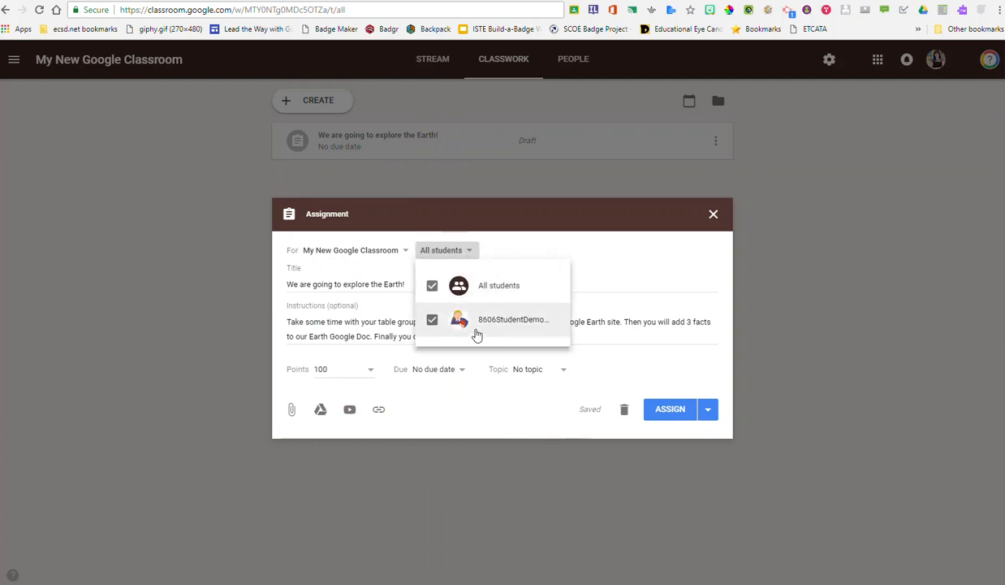
left_click(536, 215)
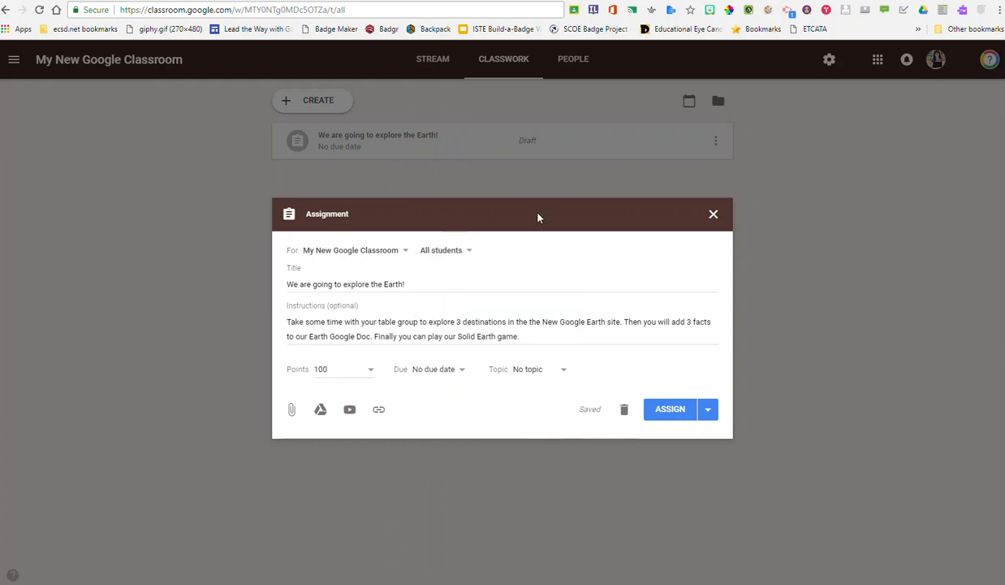
left_click(371, 371)
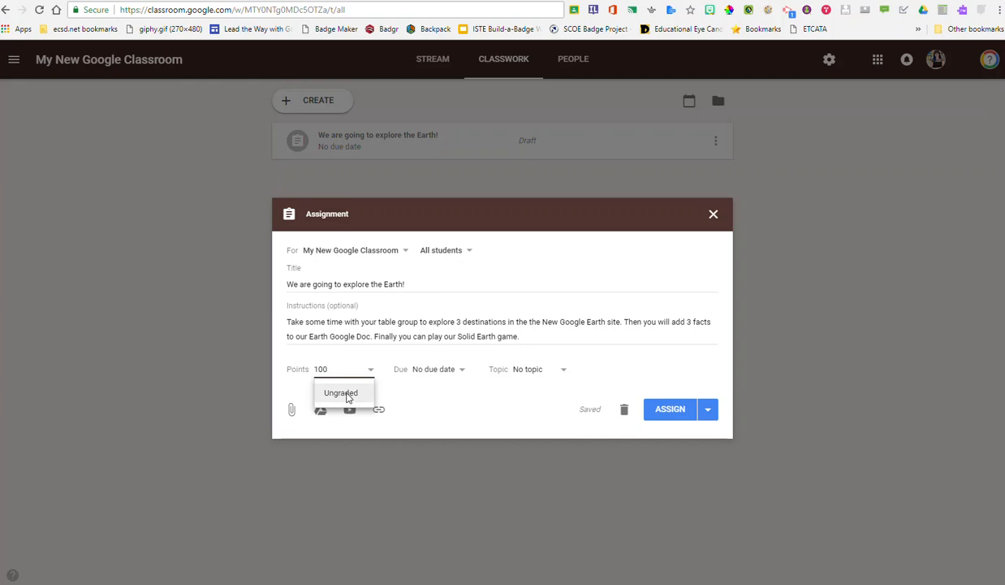
Step: Set the assignment's due date to Sep 5, 2018, without a time
left_click(451, 369)
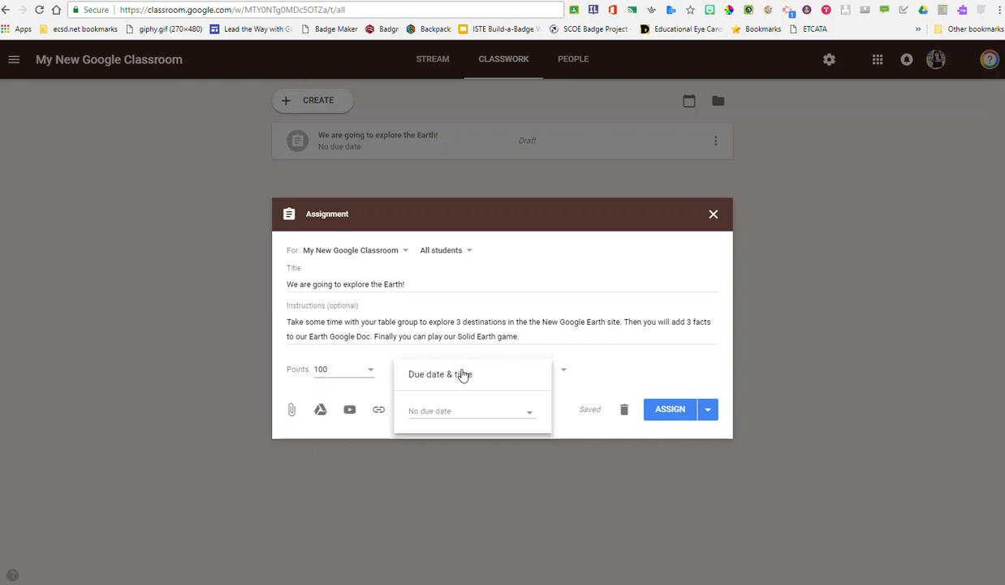
left_click(527, 412)
left_click(479, 491)
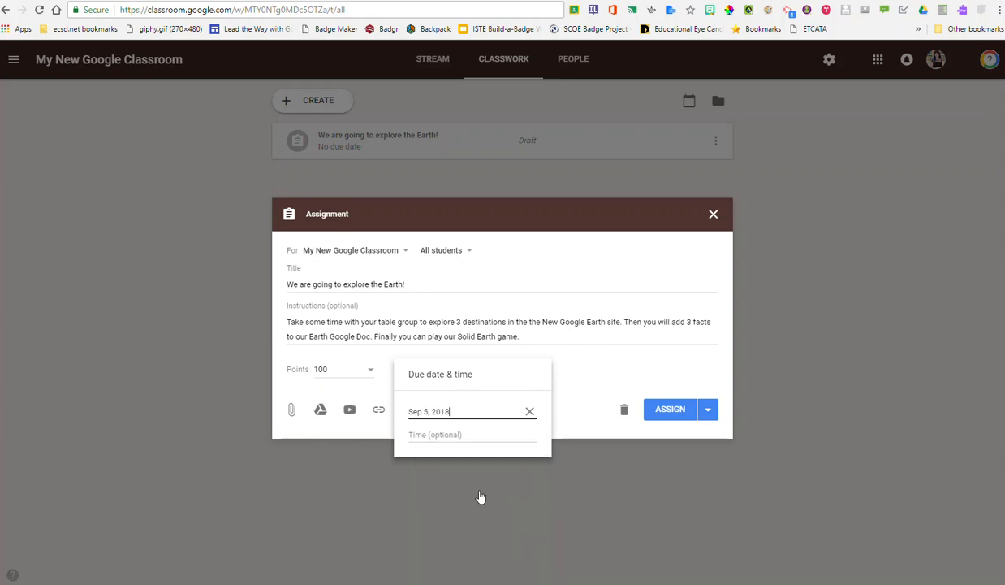
left_click(560, 390)
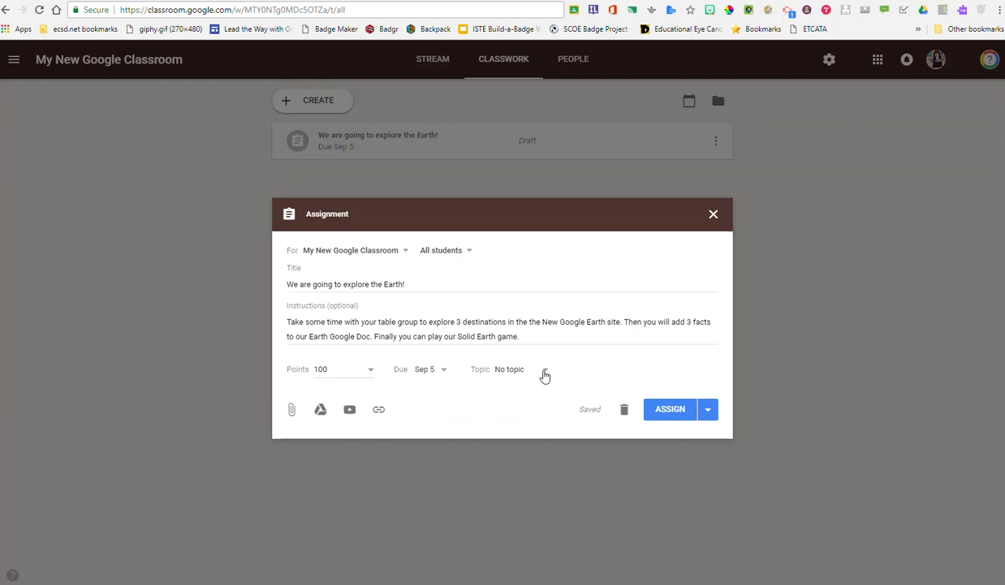
Step: Create a new topic named "Topic A" for the assignment
left_click(545, 376)
left_click(533, 397)
type("Topic A")
left_click(546, 298)
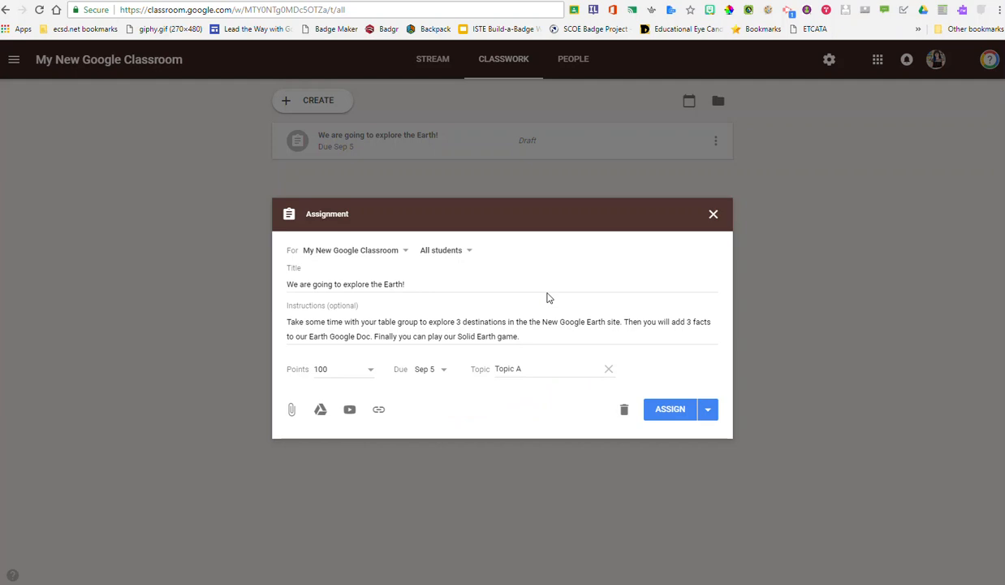
Step: Attach the Google Doc "The Earth" from Drive and set it to make a copy for each student
left_click(319, 410)
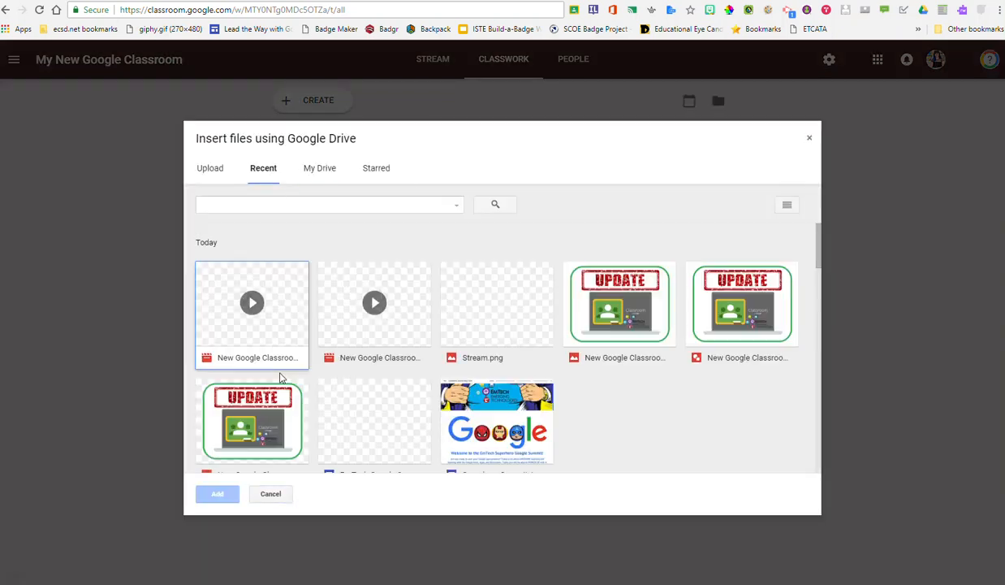
left_click(322, 171)
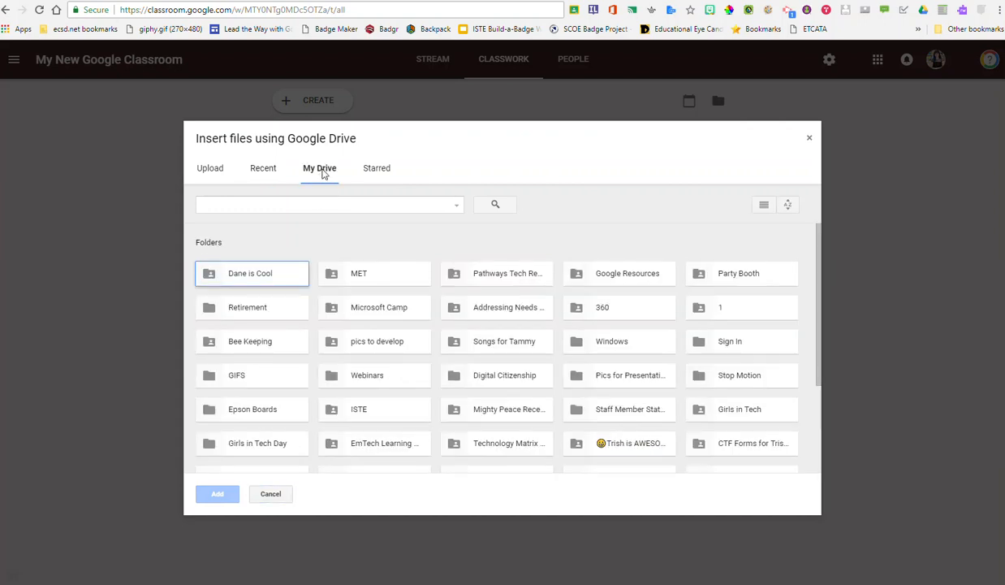
left_click(309, 204)
type("earth")
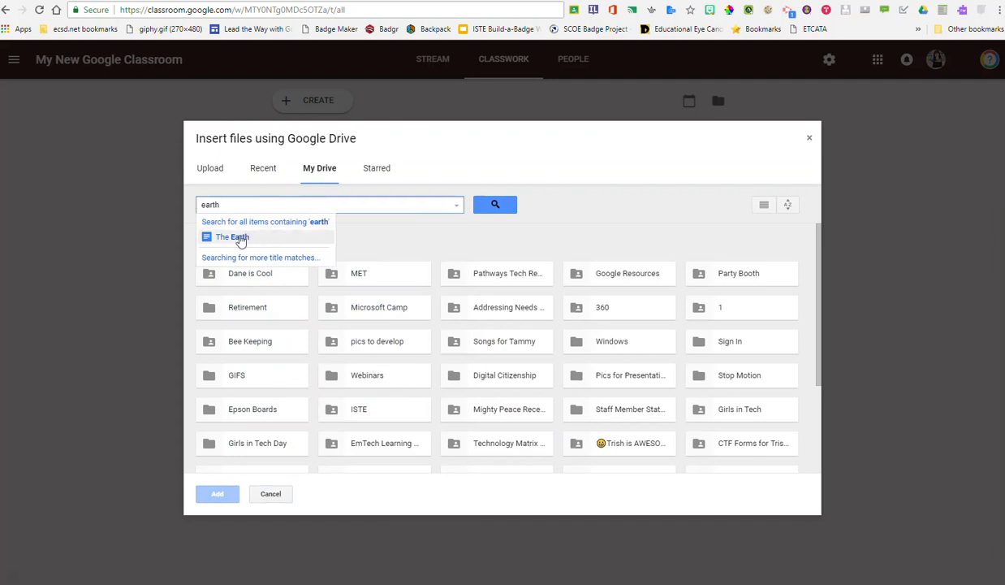
left_click(237, 237)
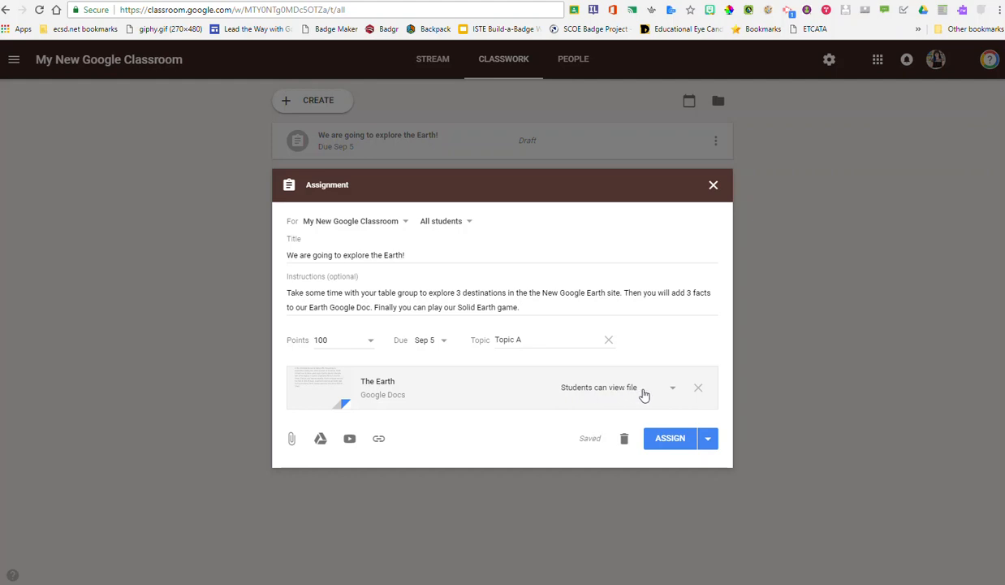
left_click(674, 392)
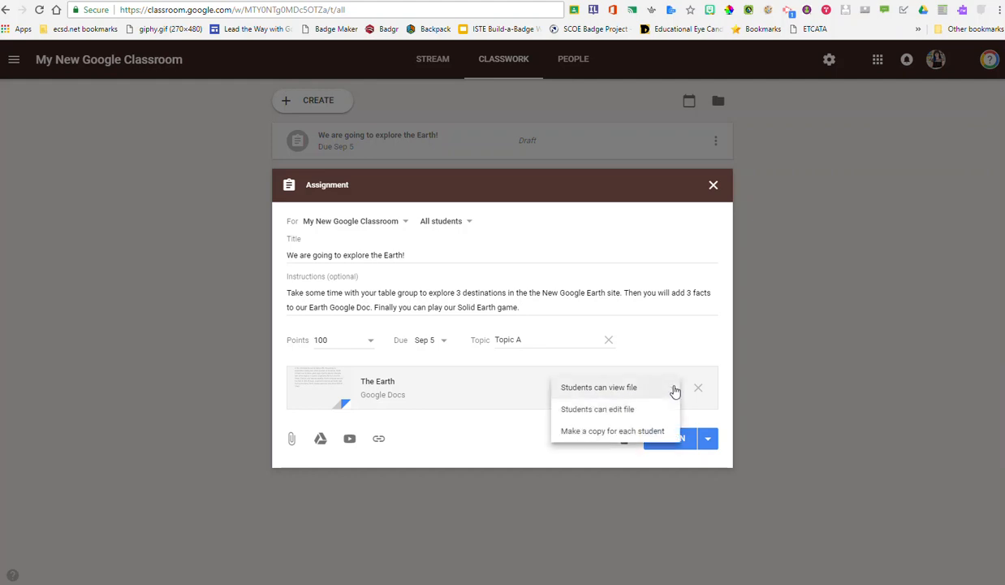
left_click(582, 431)
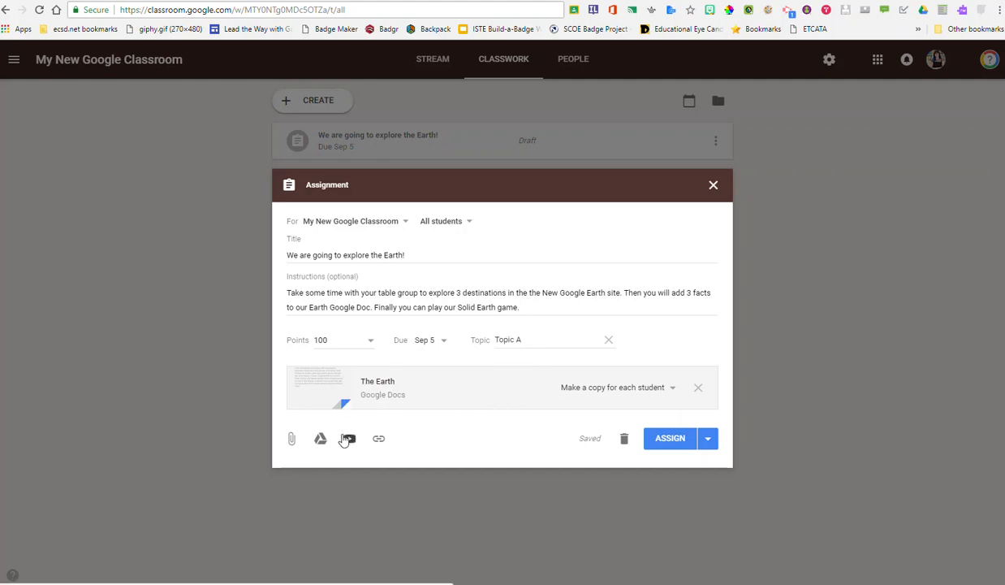
Step: Copy the YouTube share link of the "Bill Nye The Science Guy Season 1 Episode 2 Earths Crust" video and attach the video to the assignment
left_click(349, 441)
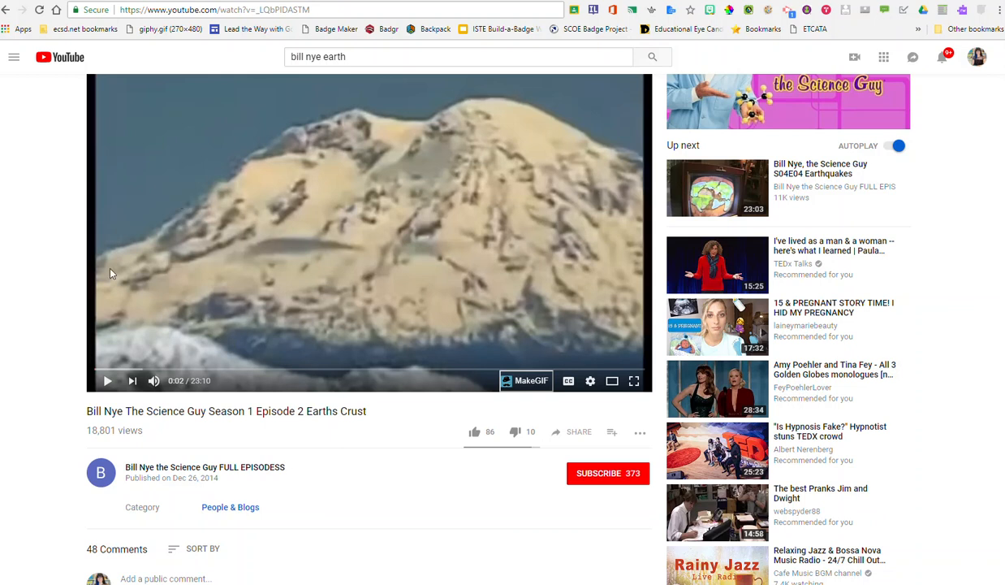
left_click(567, 433)
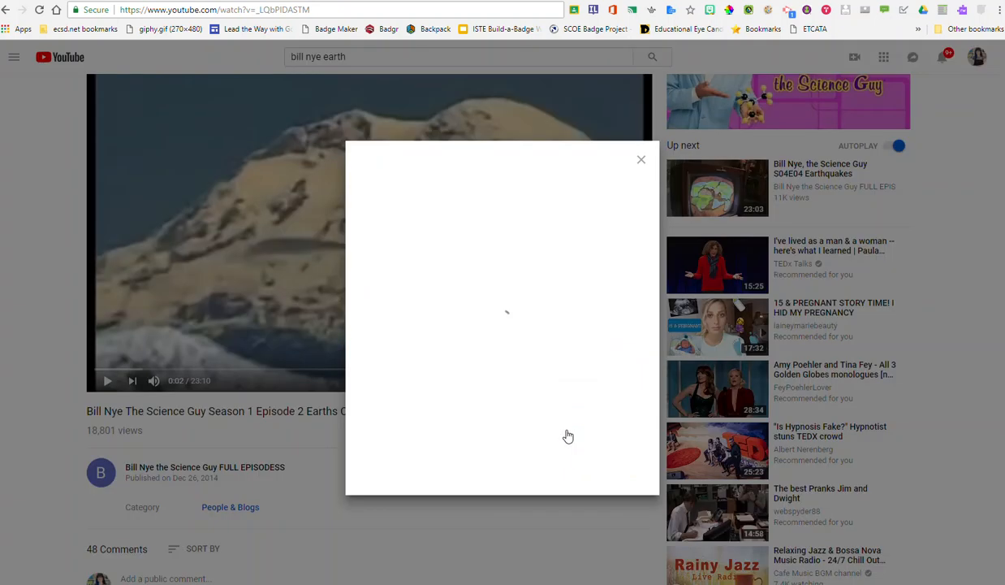
left_click(618, 343)
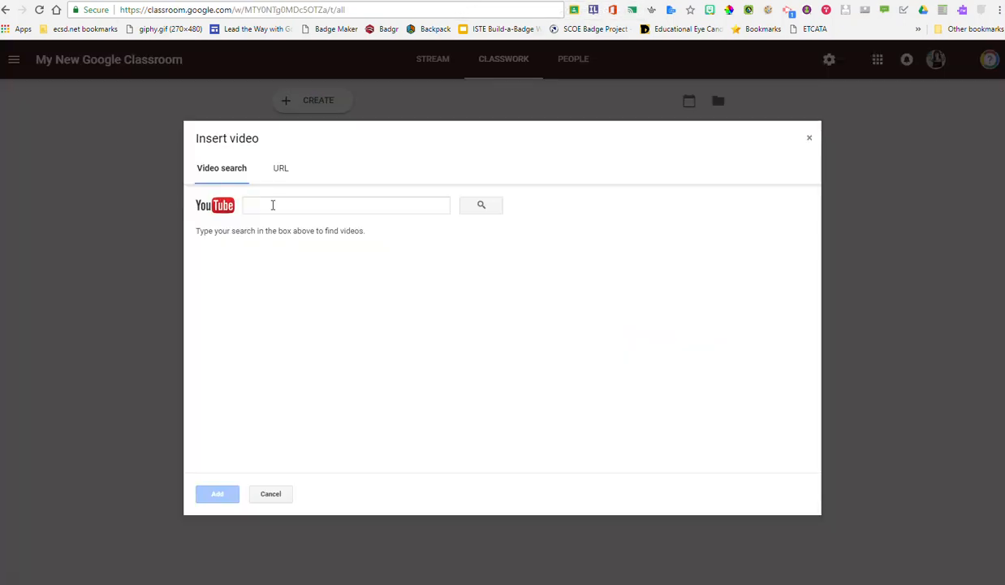
key("ctrl+v")
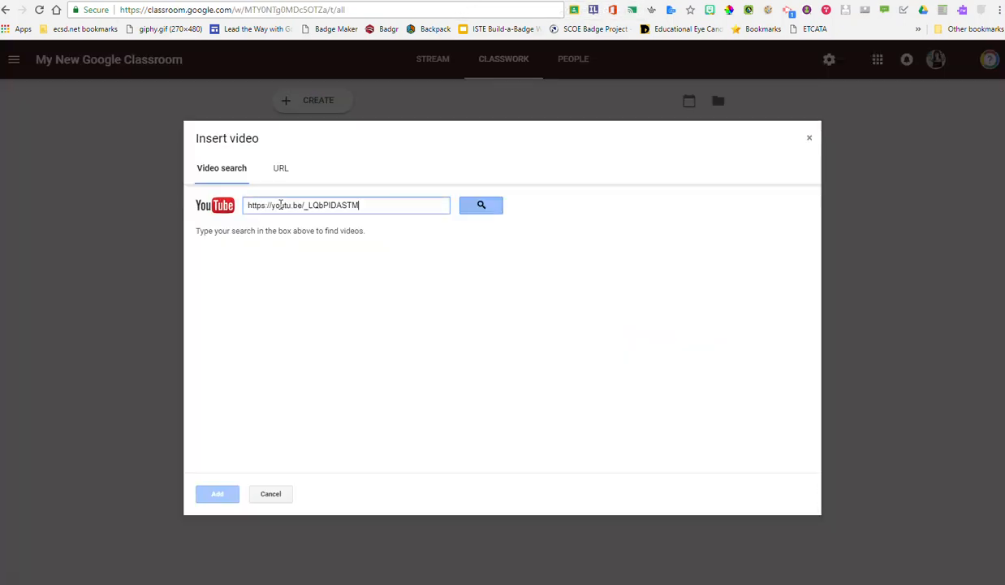
left_click(483, 207)
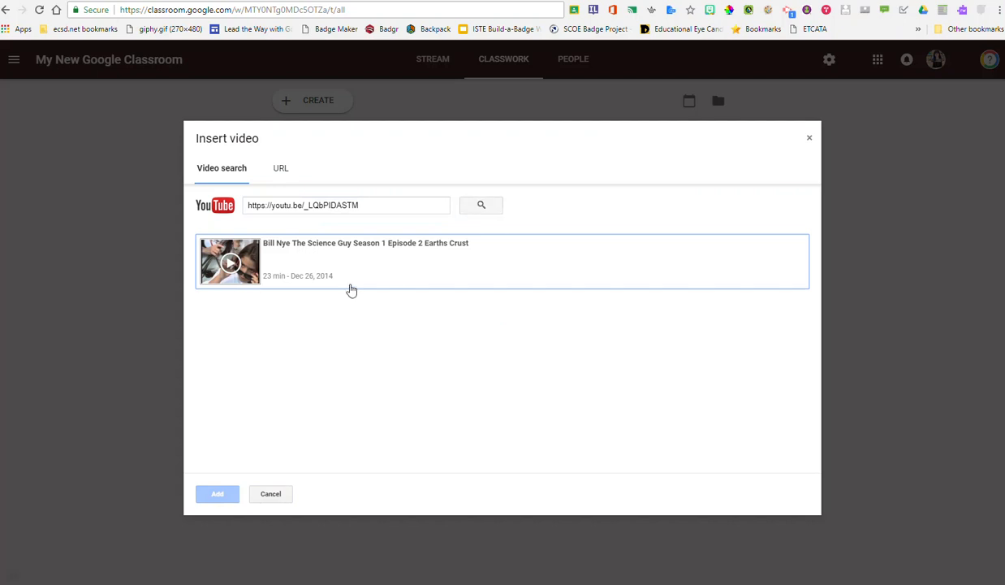
left_click(367, 268)
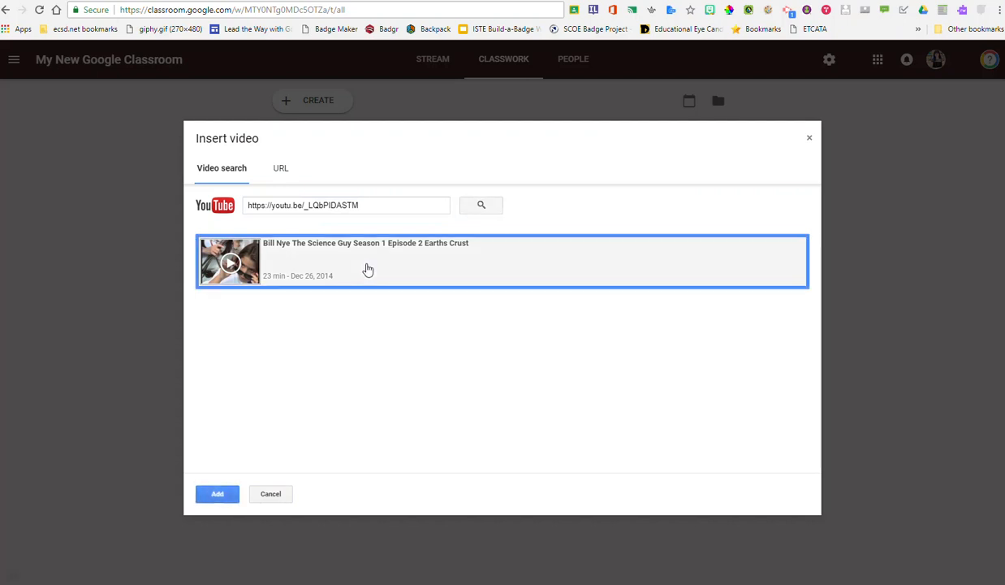
left_click(216, 494)
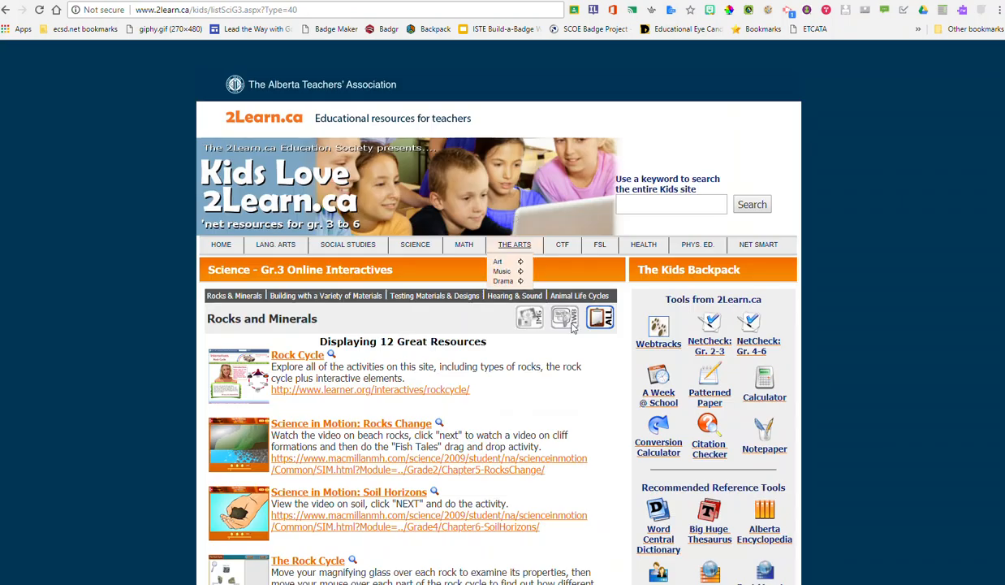
Step: Copy the address of the mheducation.ca Rock Cycle activity from the 2Learn.ca Rocks and Minerals page and add it to the assignment as a link
scroll(536, 398, "down", 3)
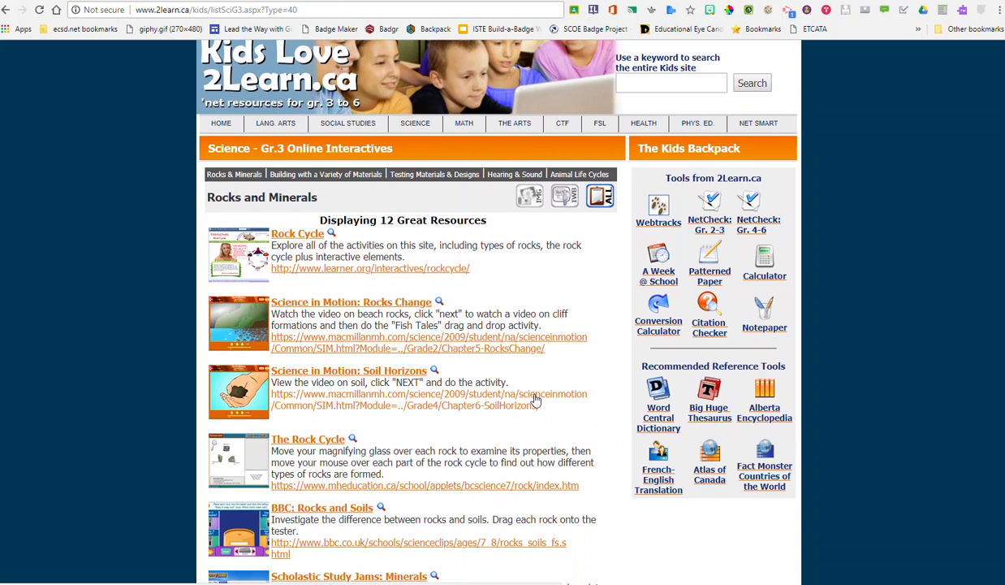
scroll(535, 399, "down", 1)
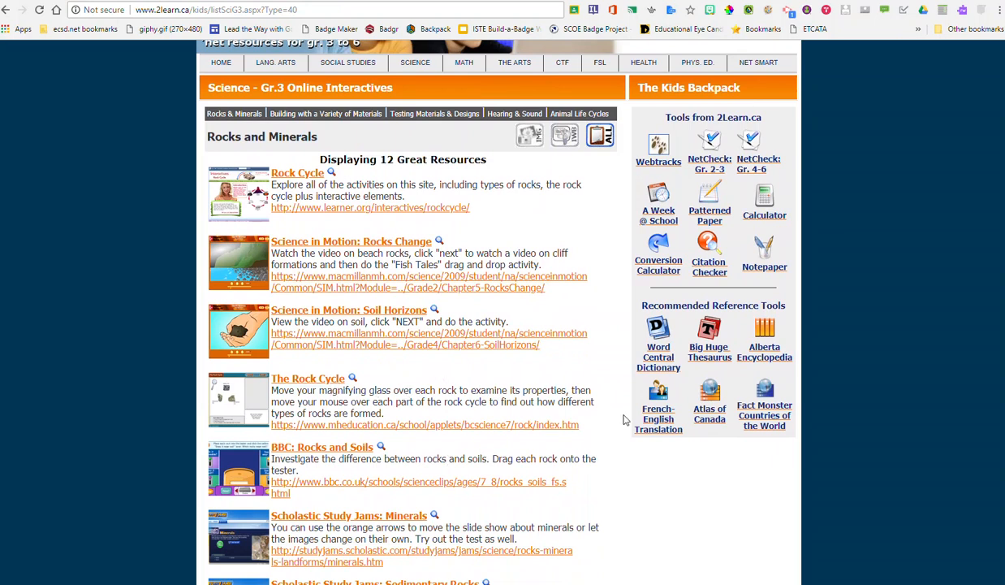
right_click(424, 423)
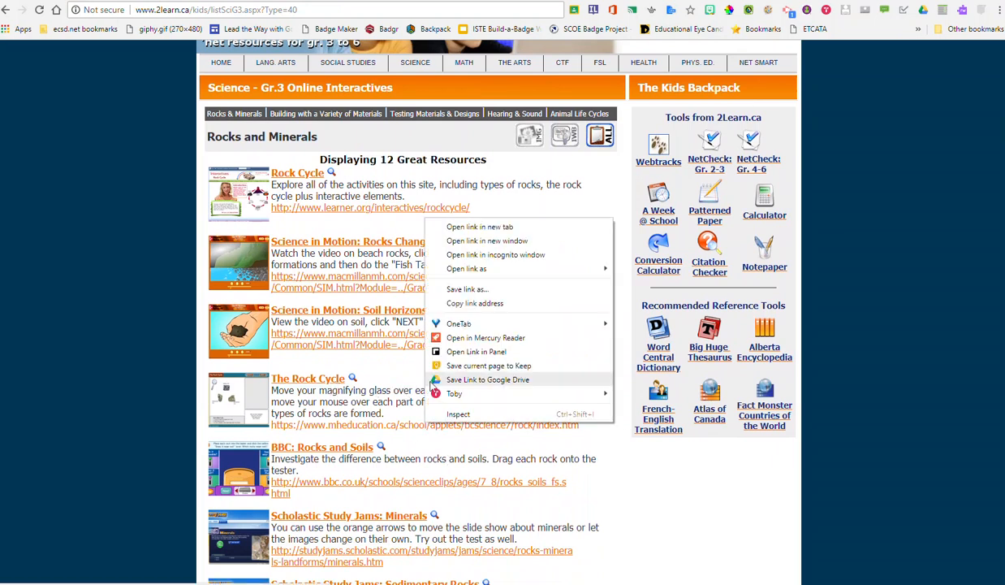
left_click(474, 303)
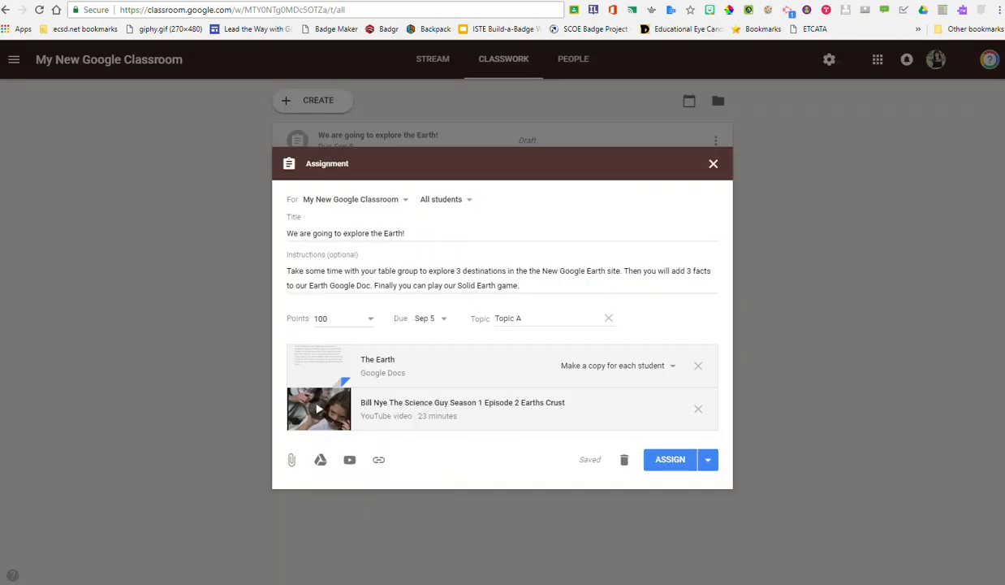
left_click(378, 460)
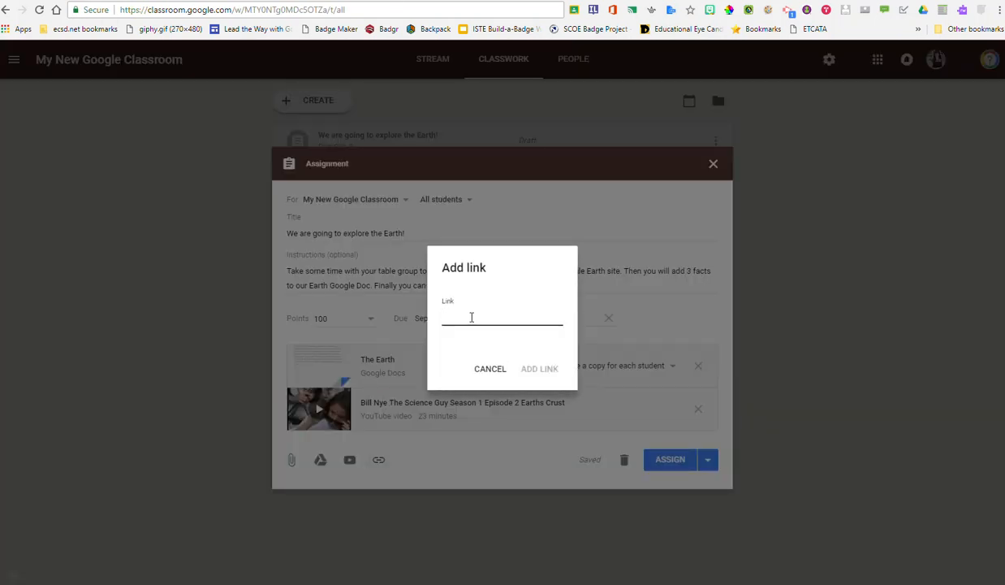
key("ctrl+v")
left_click(535, 372)
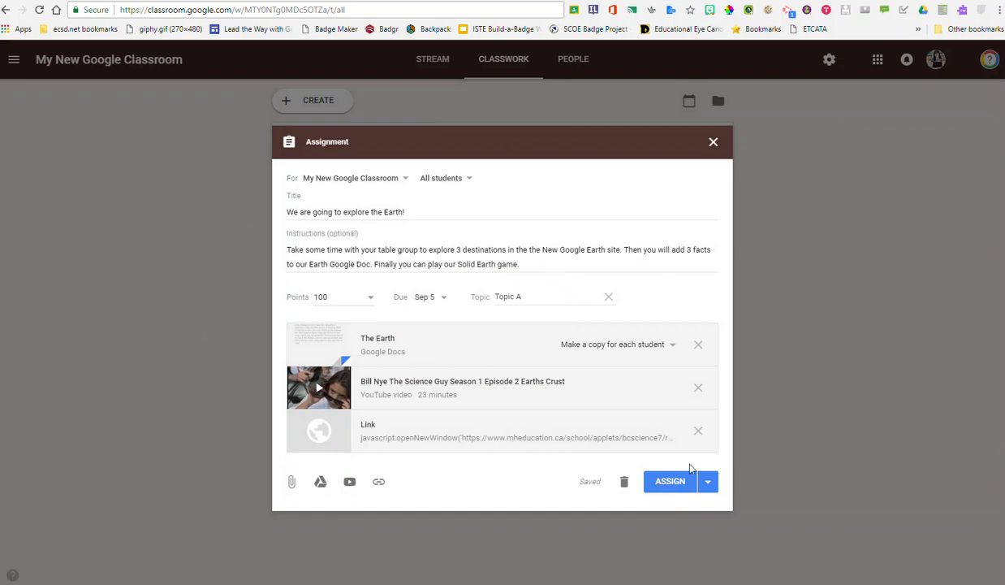
Step: Check the assign, schedule and draft options, and assign the work to the class immediately
left_click(707, 485)
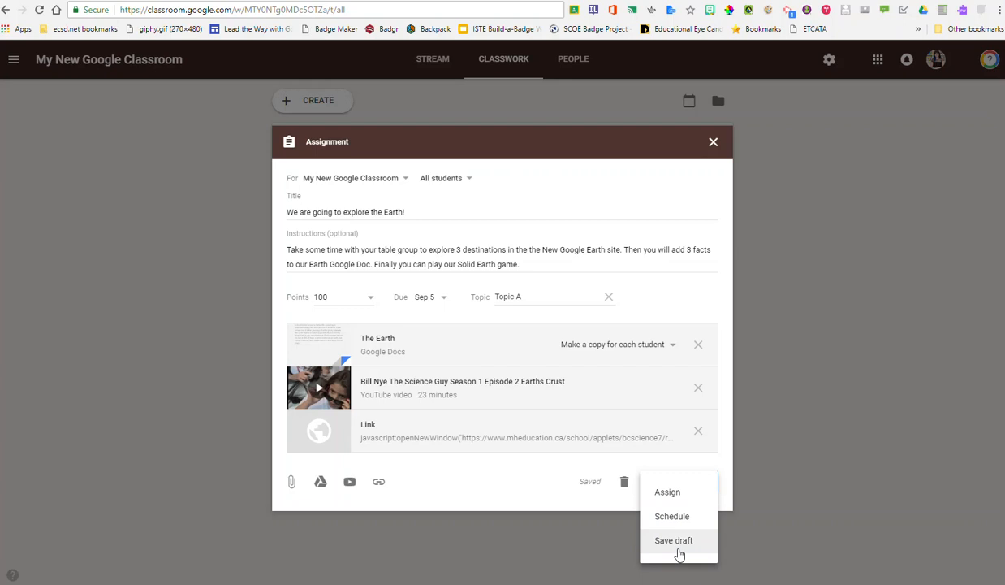
left_click(511, 479)
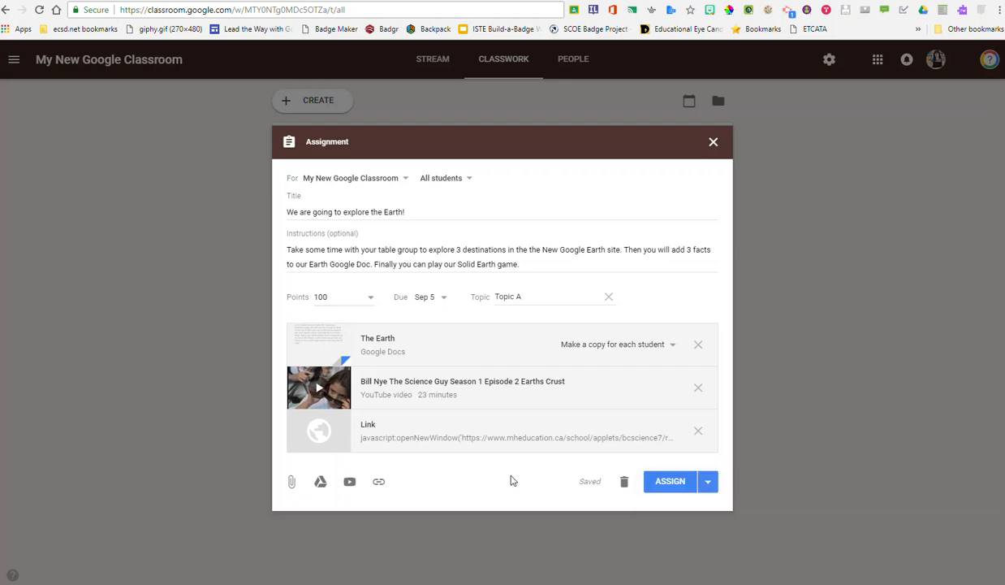
left_click(666, 484)
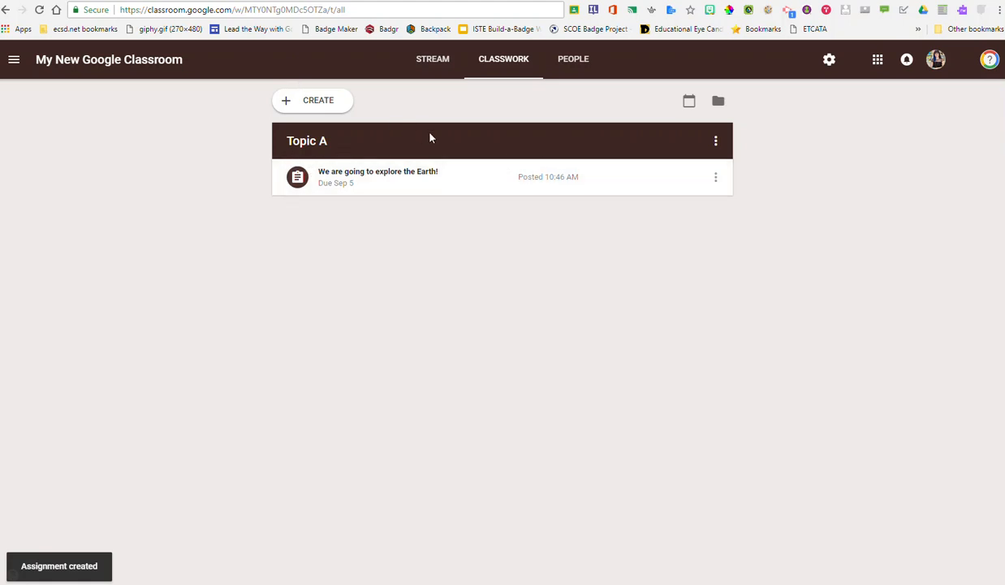
Step: Make the "New Google Earth!" assignment ungraded, file it under Topic A, and assign it to all students
left_click(715, 141)
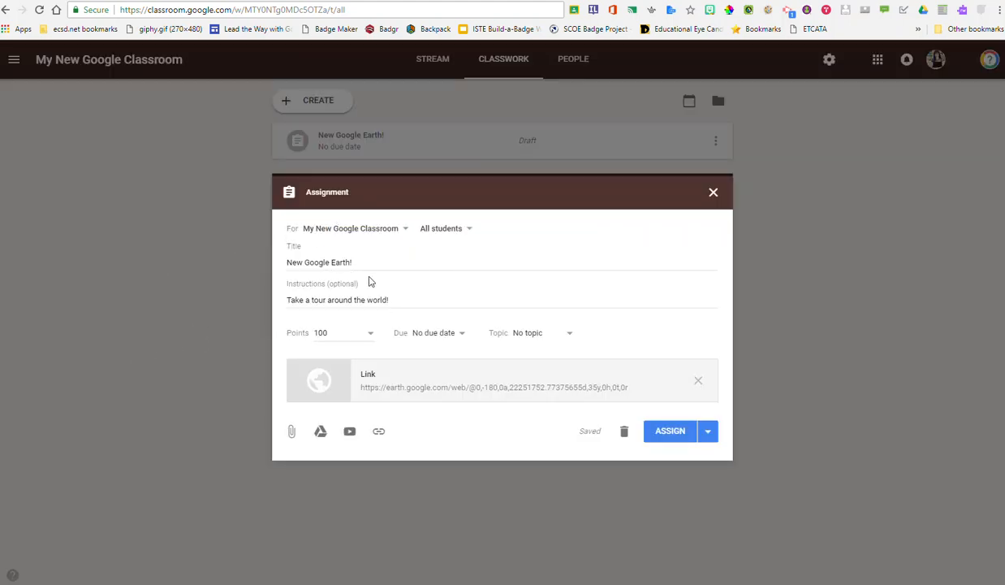
left_click(370, 335)
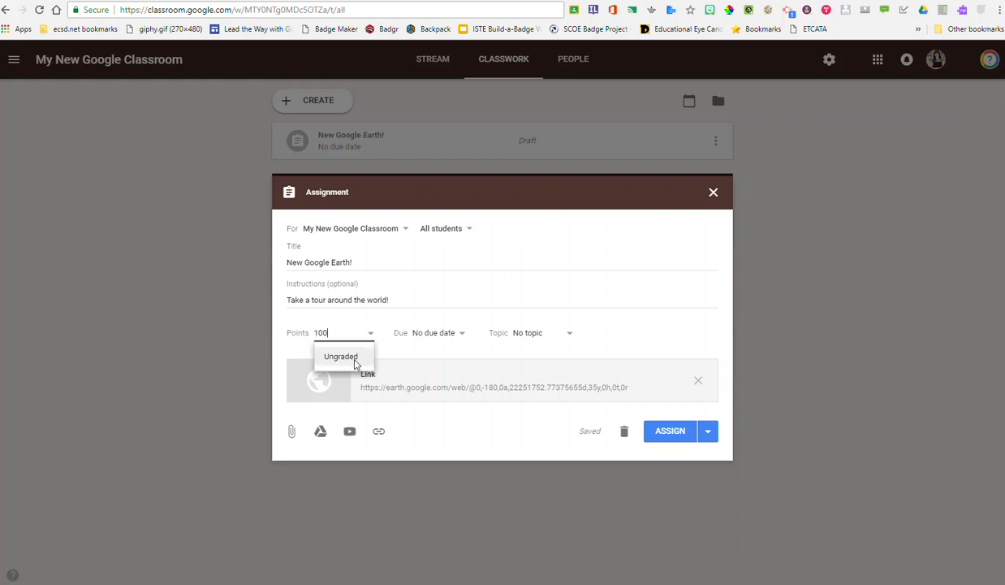
left_click(354, 360)
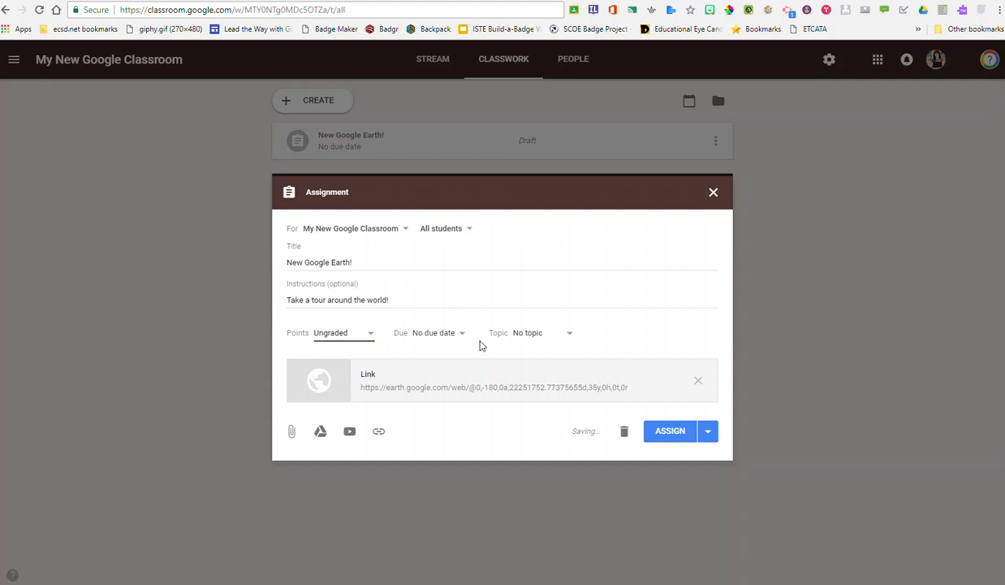
left_click(568, 337)
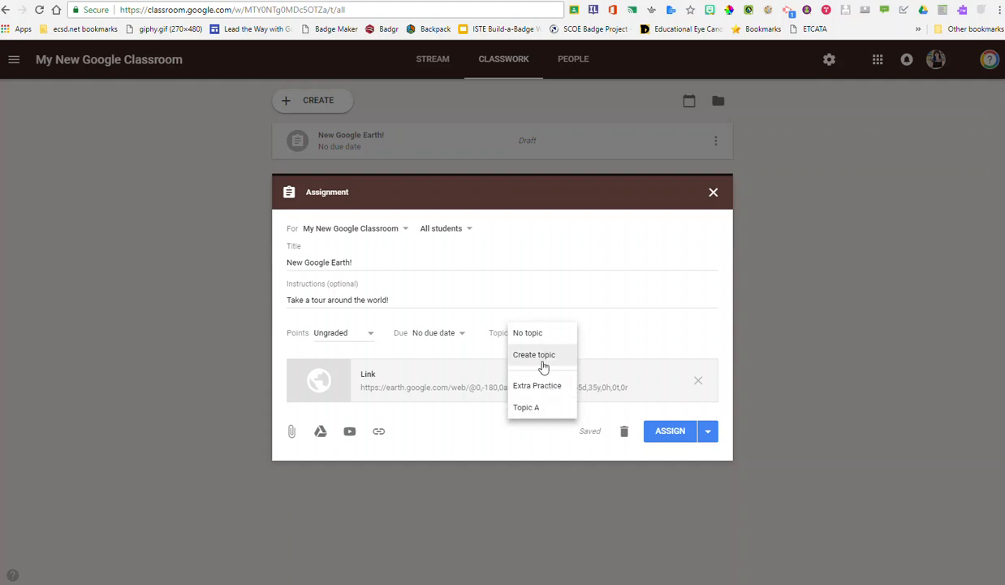
left_click(520, 410)
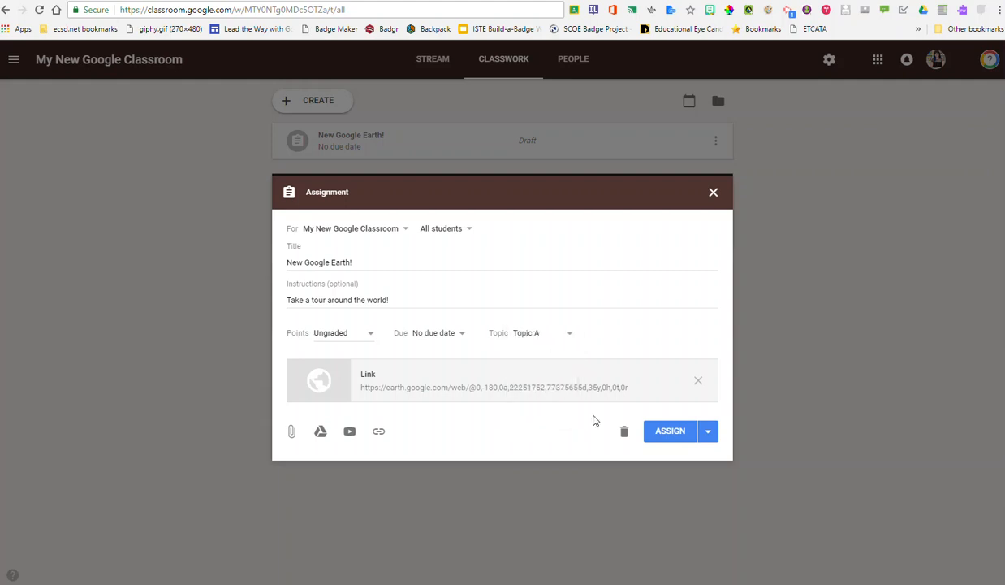
left_click(661, 433)
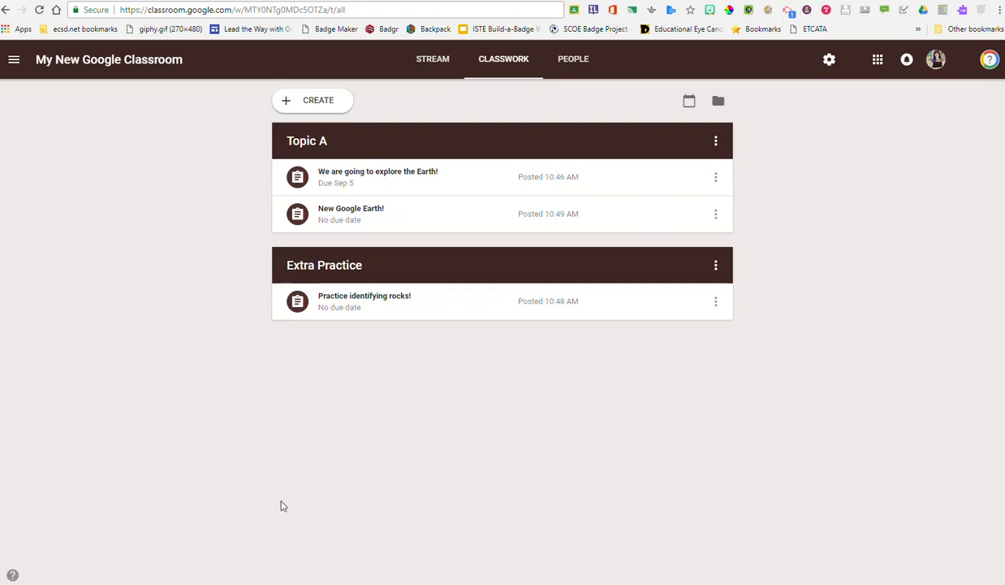
Step: Add a new classwork topic named "Class Materials"
left_click(306, 110)
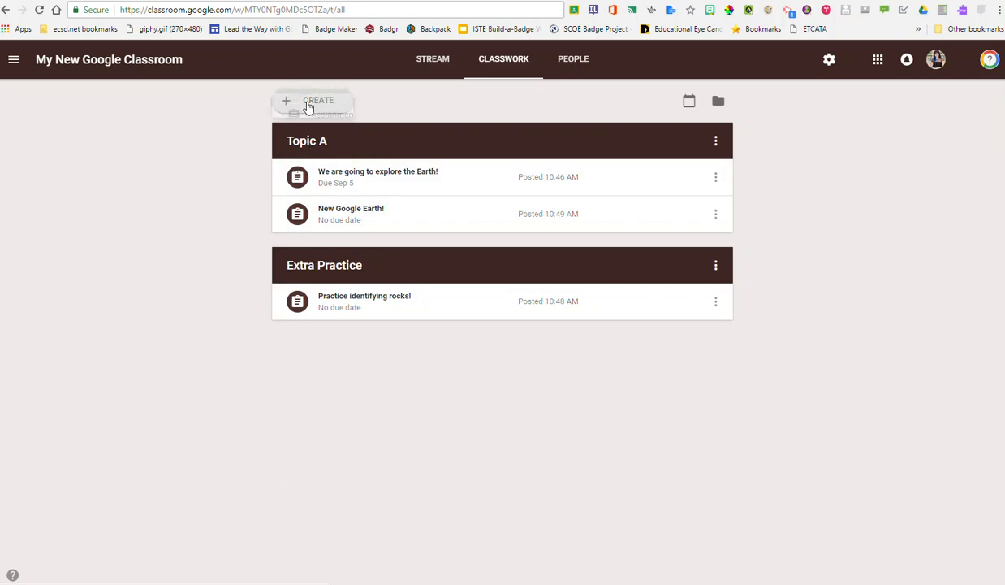
left_click(332, 227)
type("ClassMaterials")
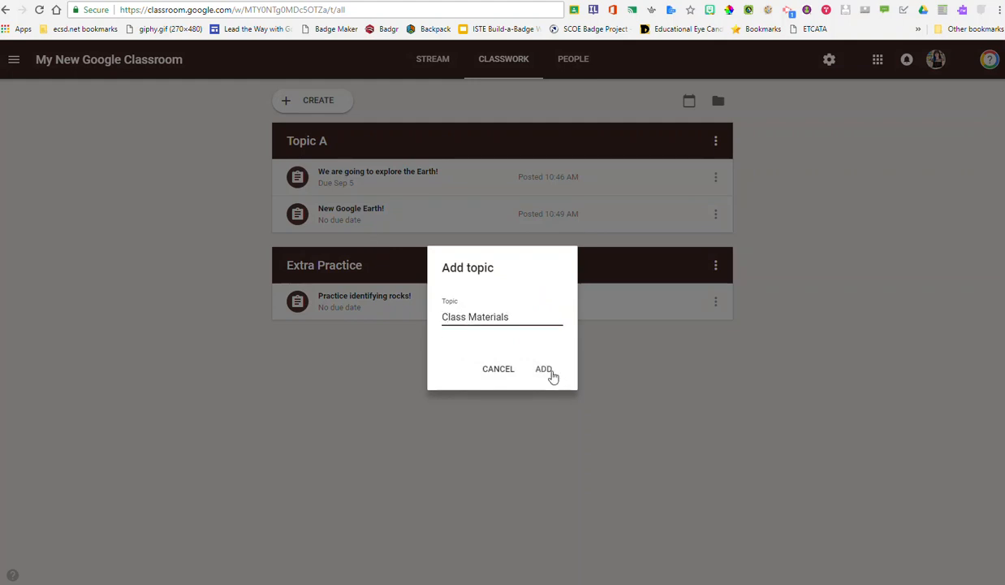
left_click(552, 376)
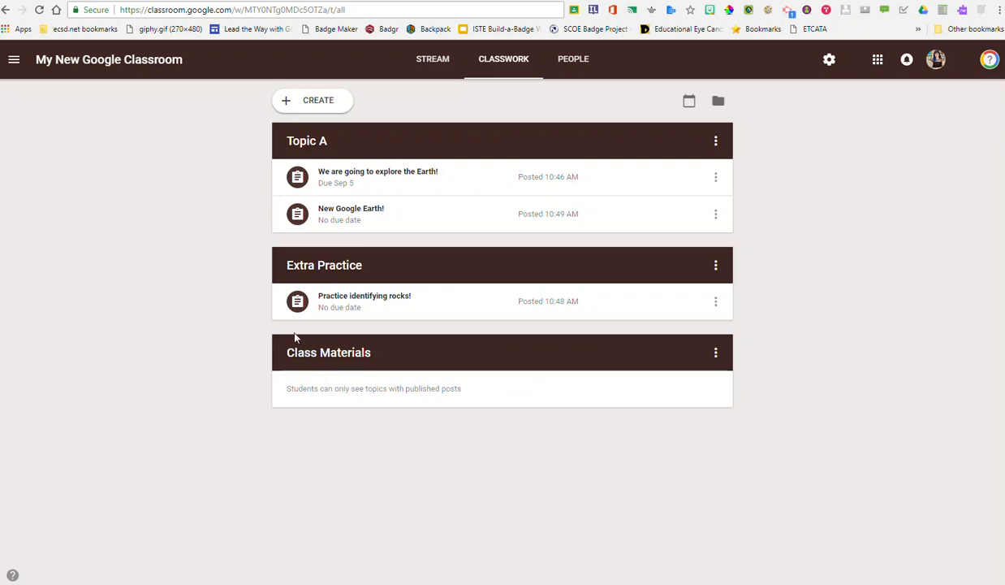
Step: Copy the web address of the Google Classroom page on the EmTech Google Support Site
left_click(297, 109)
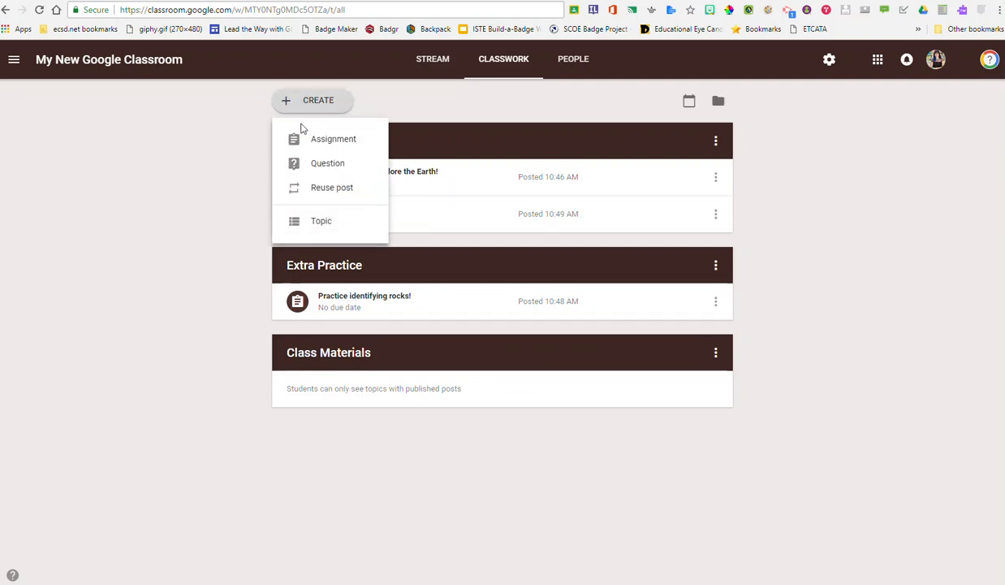
left_click(244, 144)
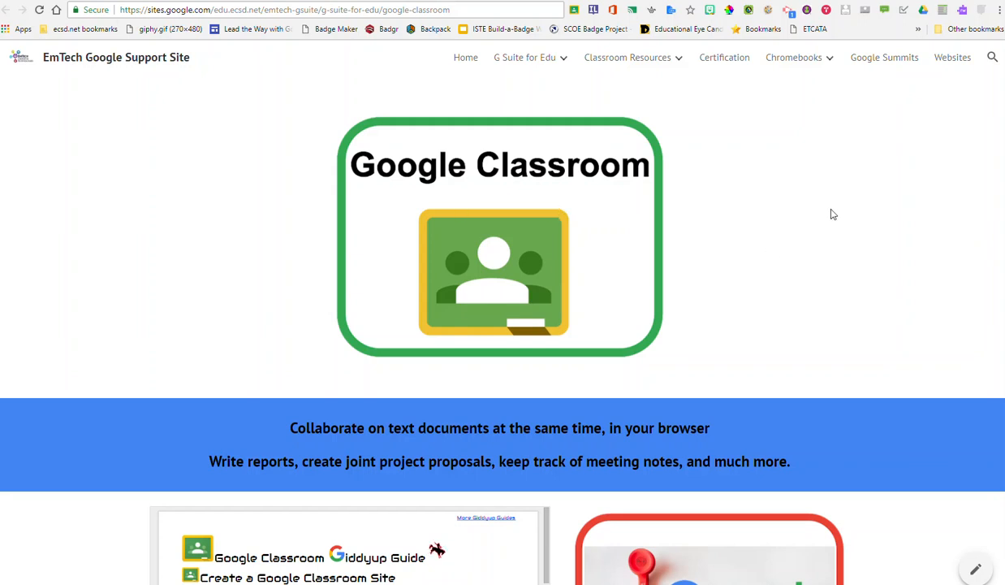
left_click(429, 11)
key("ctrl+c")
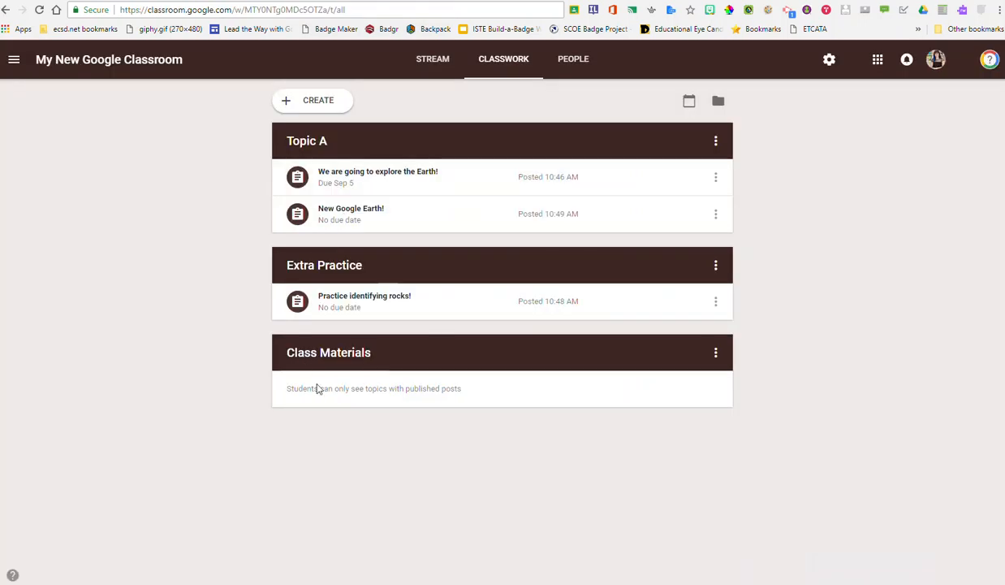
Step: Create an assignment titled "Our Class Site" and attach the copied support site address as a link
left_click(315, 104)
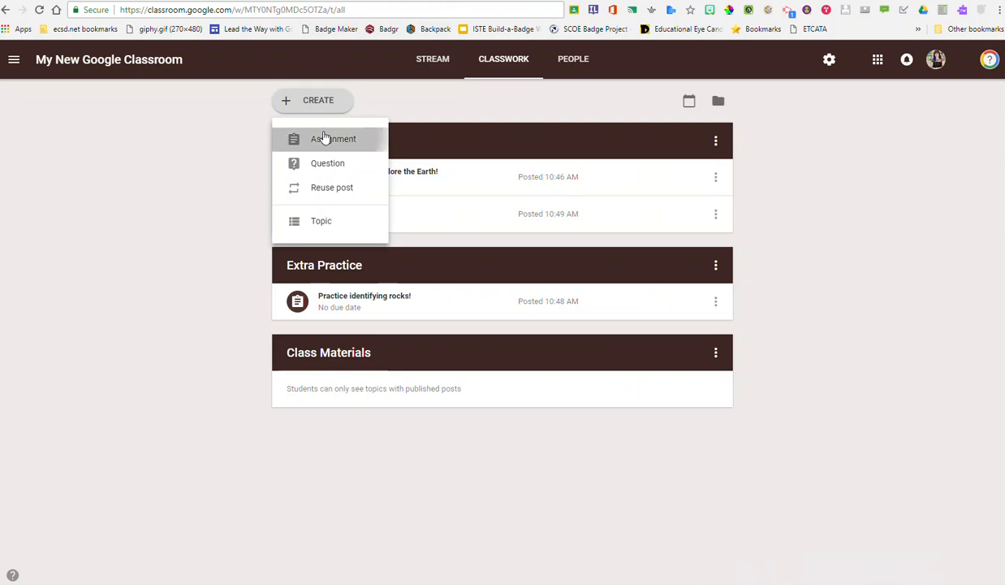
left_click(323, 138)
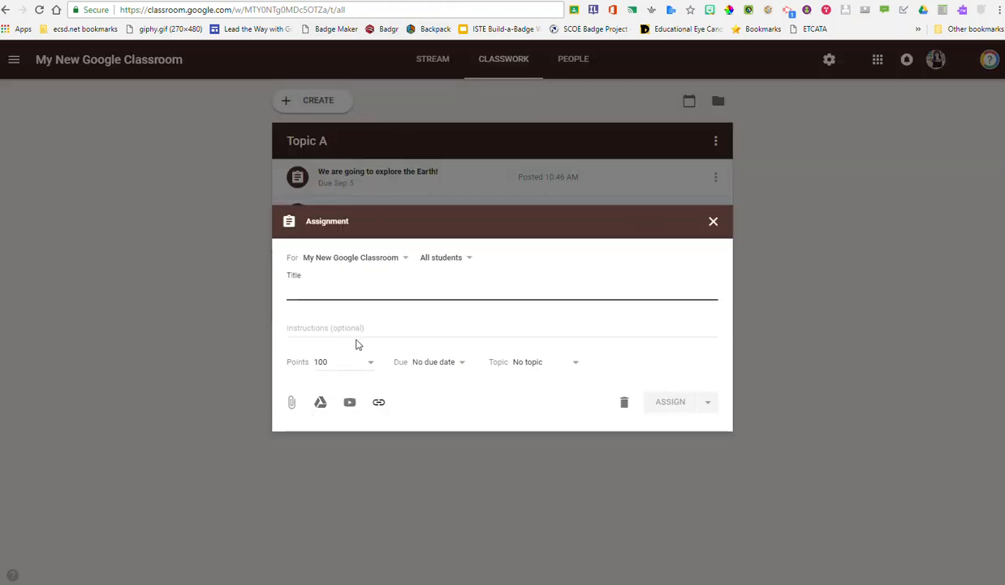
type("Our Class Site")
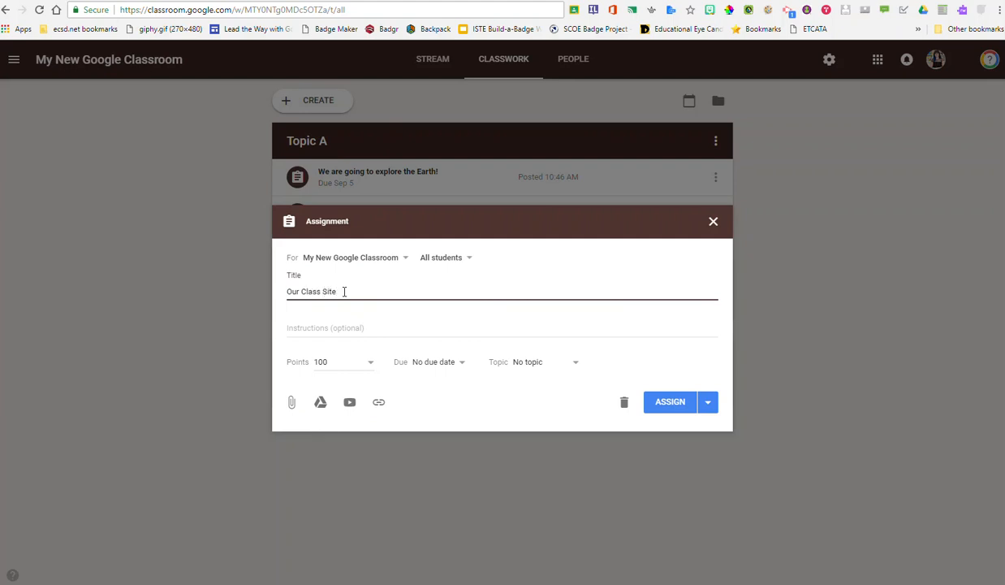
left_click(378, 402)
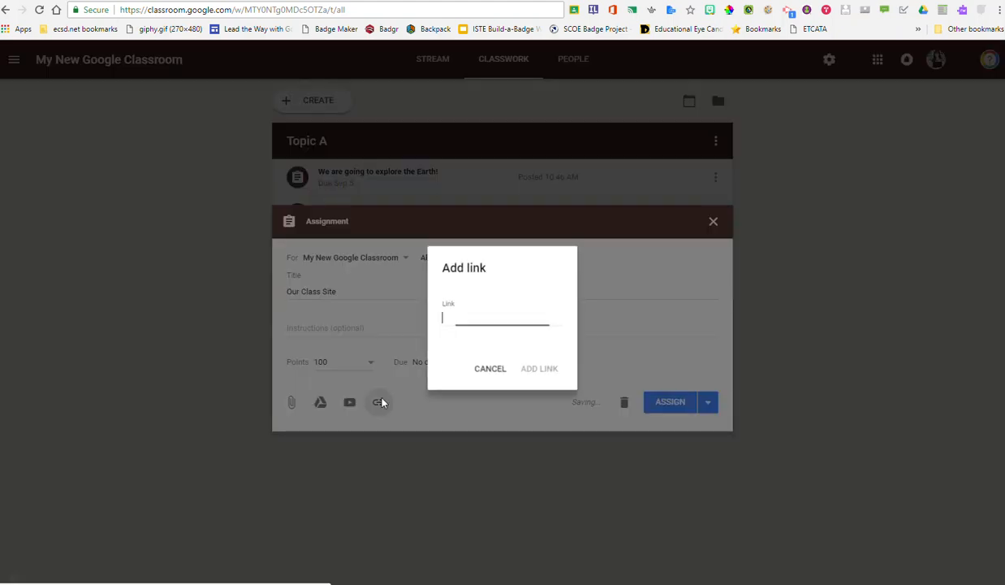
key("ctrl+v")
left_click(532, 369)
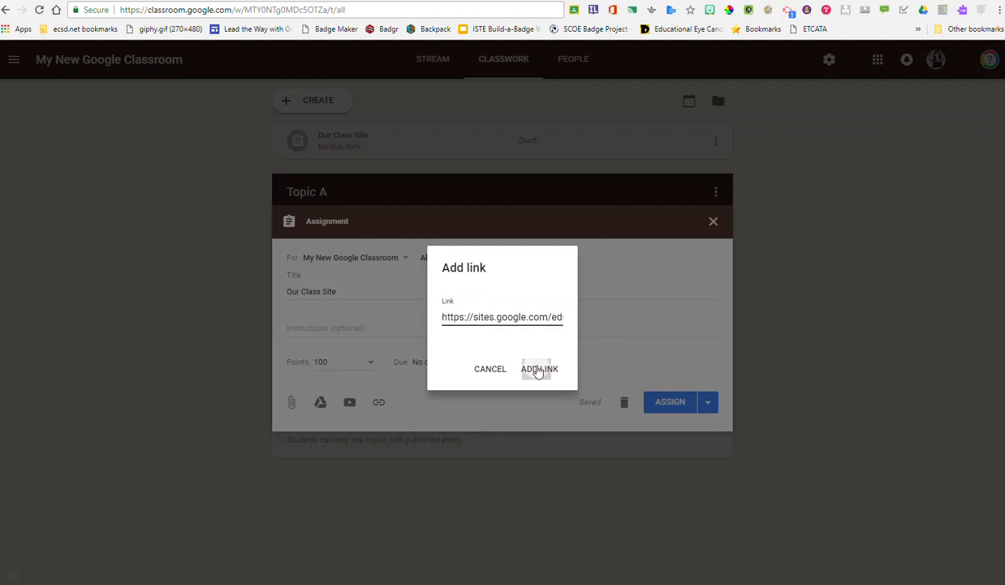
Step: Make the "Our Class Site" assignment ungraded, file it under the Class Materials topic, and assign it
left_click(372, 334)
left_click(341, 354)
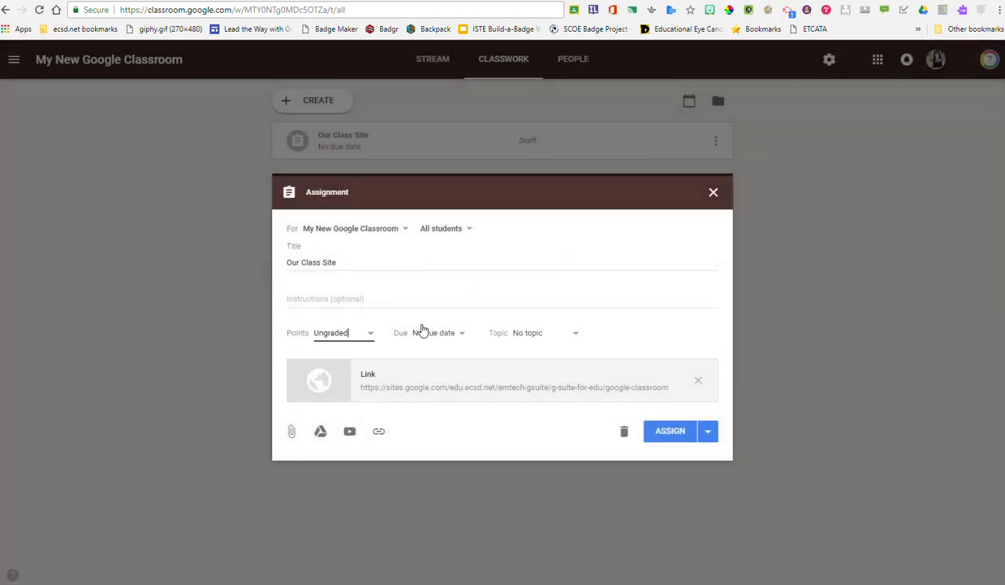
left_click(571, 333)
left_click(565, 387)
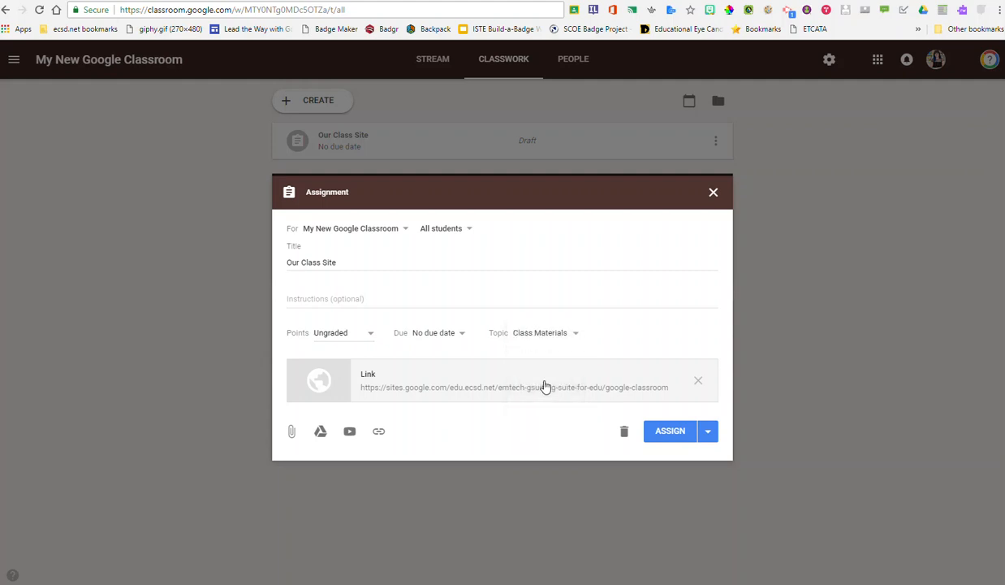
left_click(667, 433)
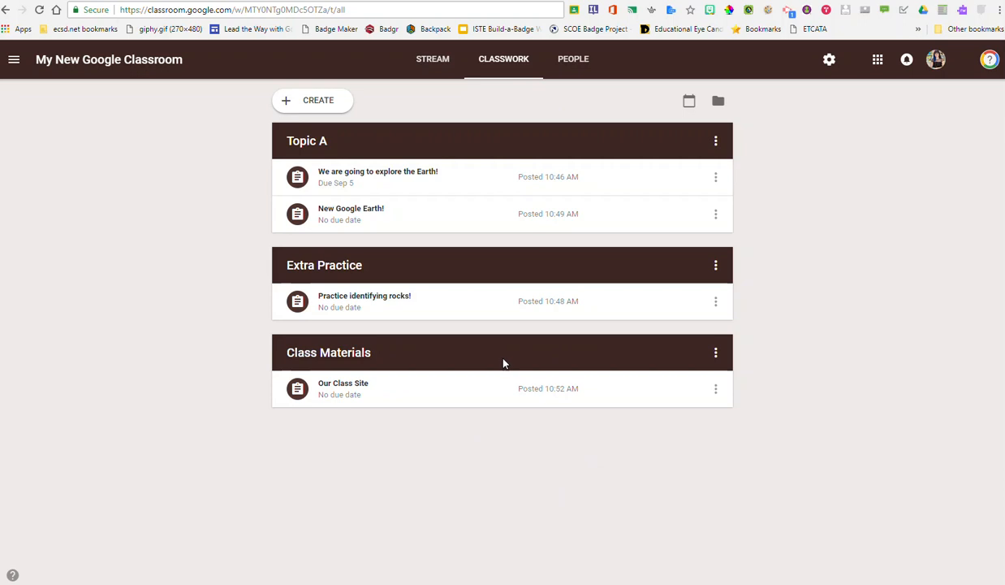
Step: Move the Class Materials topic up two places to the top of the classwork page
left_click(716, 354)
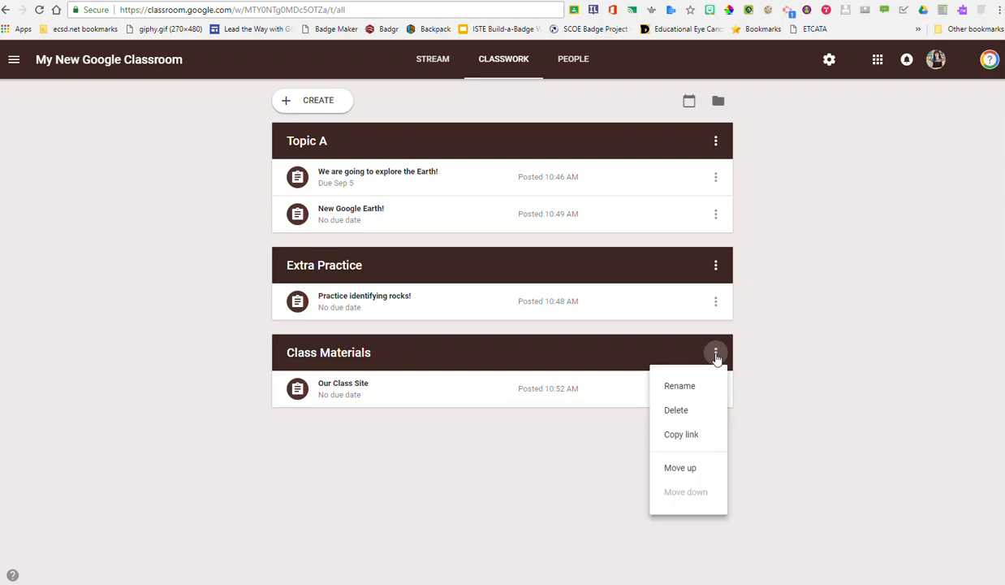
left_click(697, 469)
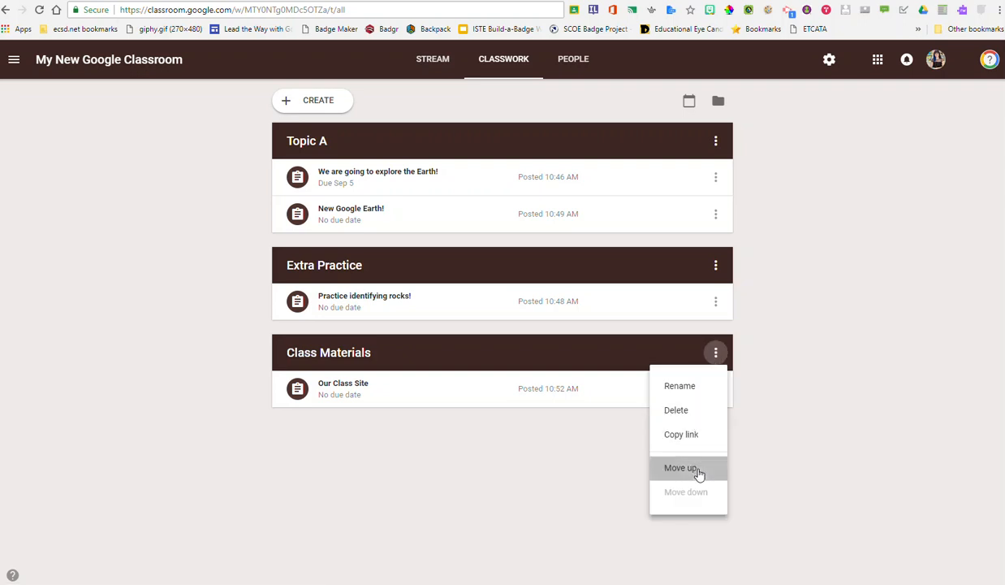
left_click(716, 268)
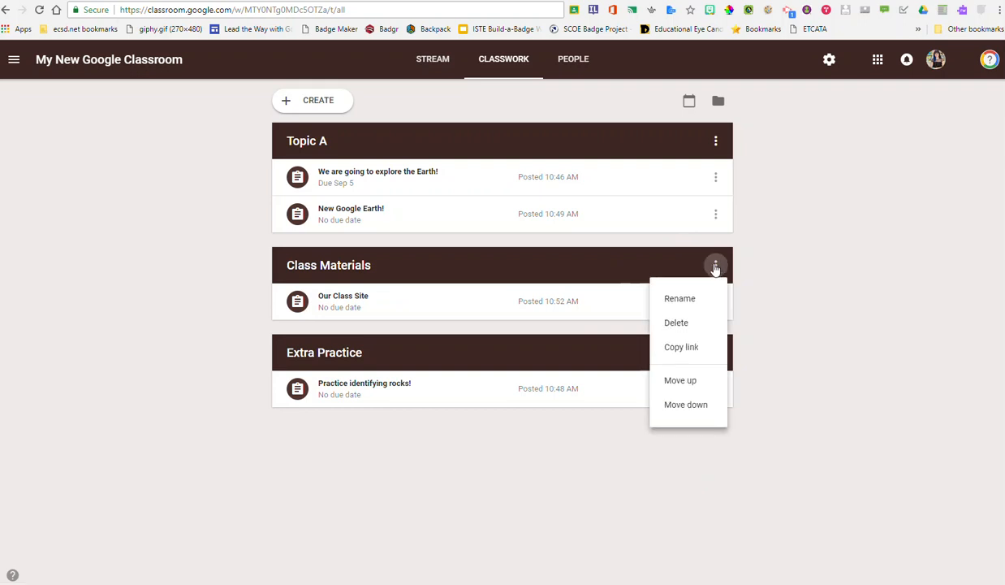
left_click(689, 381)
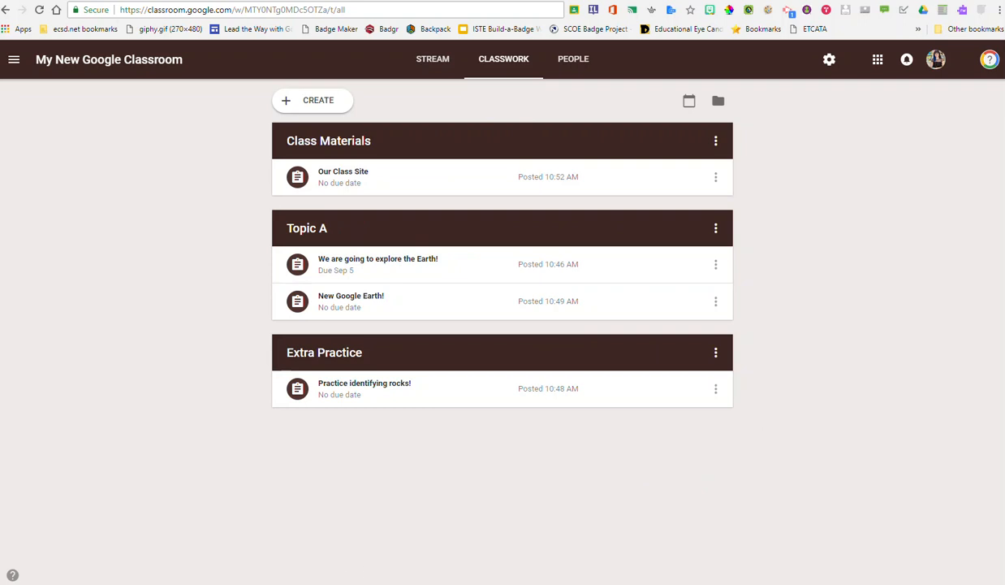
Step: Switch to the student account's window, load the stream updates, and look through the posted assignments
left_click(300, 582)
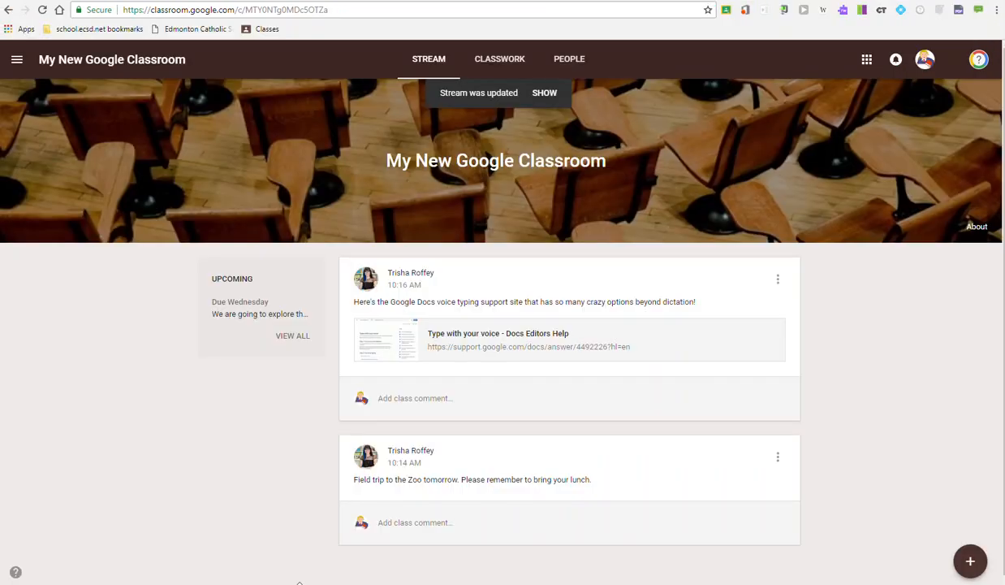
left_click(543, 94)
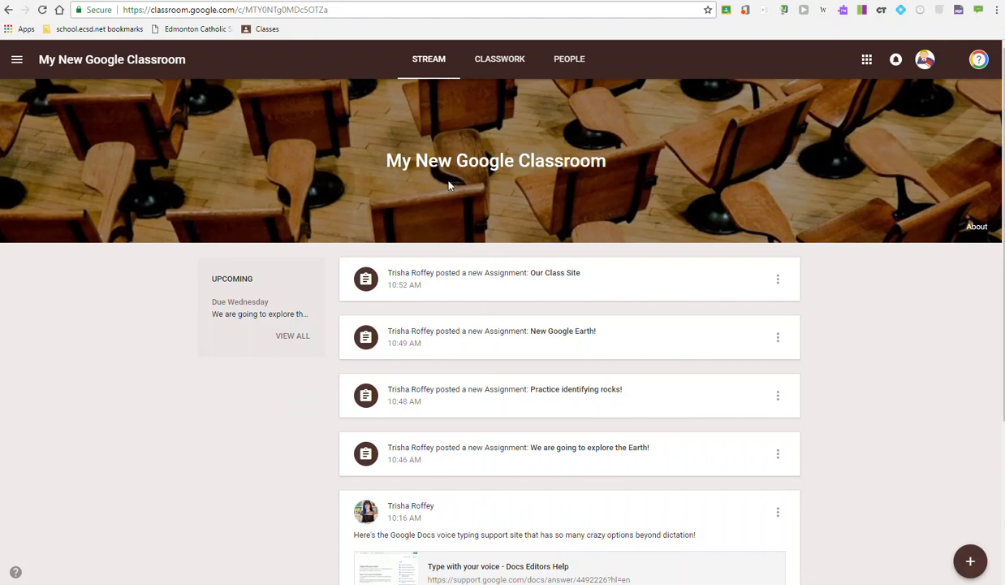
scroll(464, 209, "down", 2)
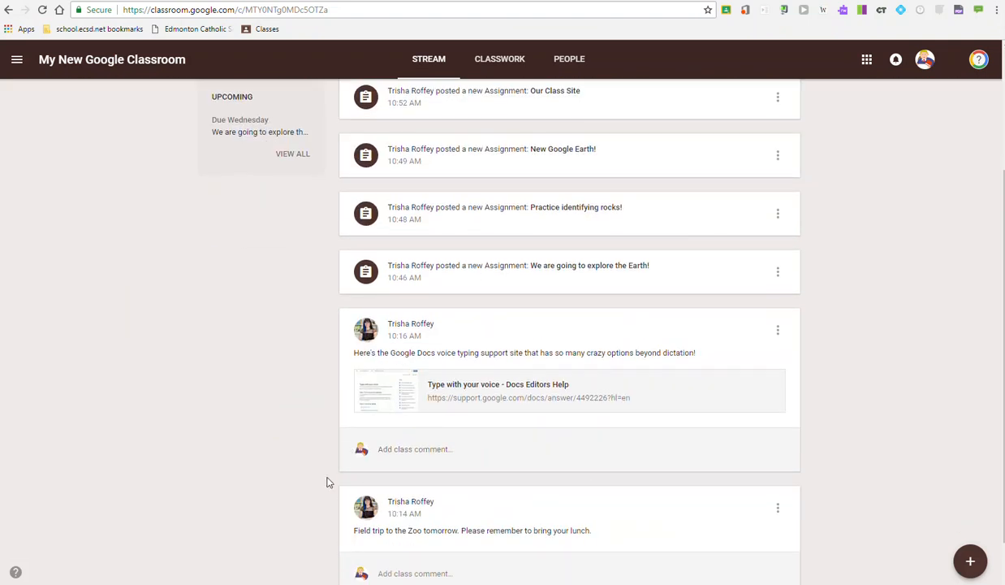
scroll(699, 422, "up", 2)
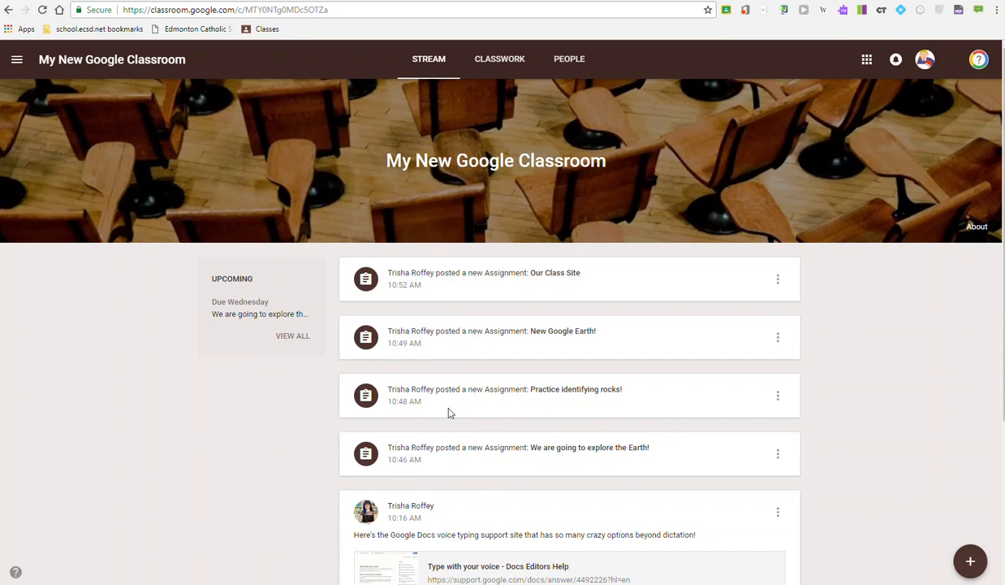
Step: Open the full student view of the "We are going to explore the Earth!" assignment from the classwork page
left_click(496, 61)
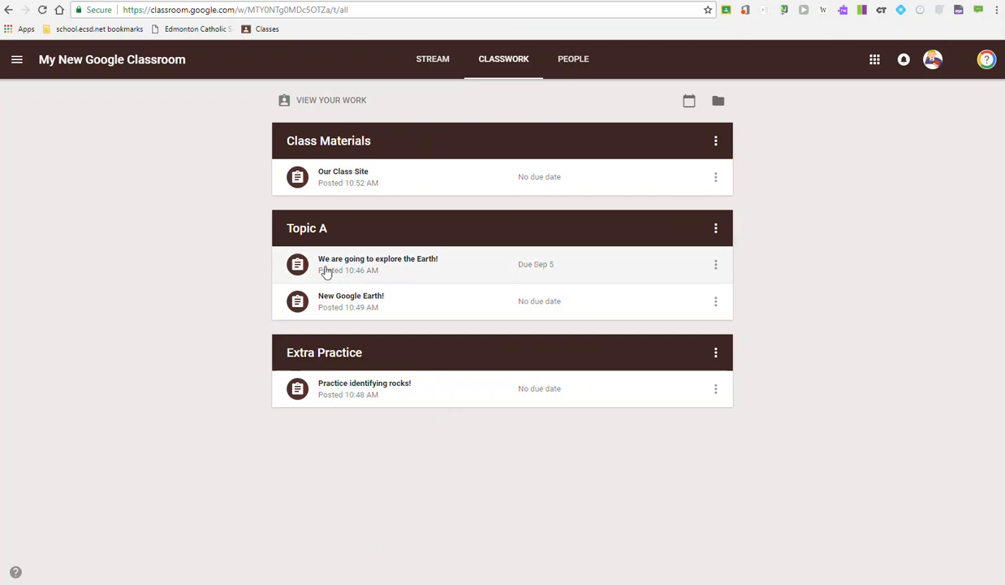
left_click(398, 259)
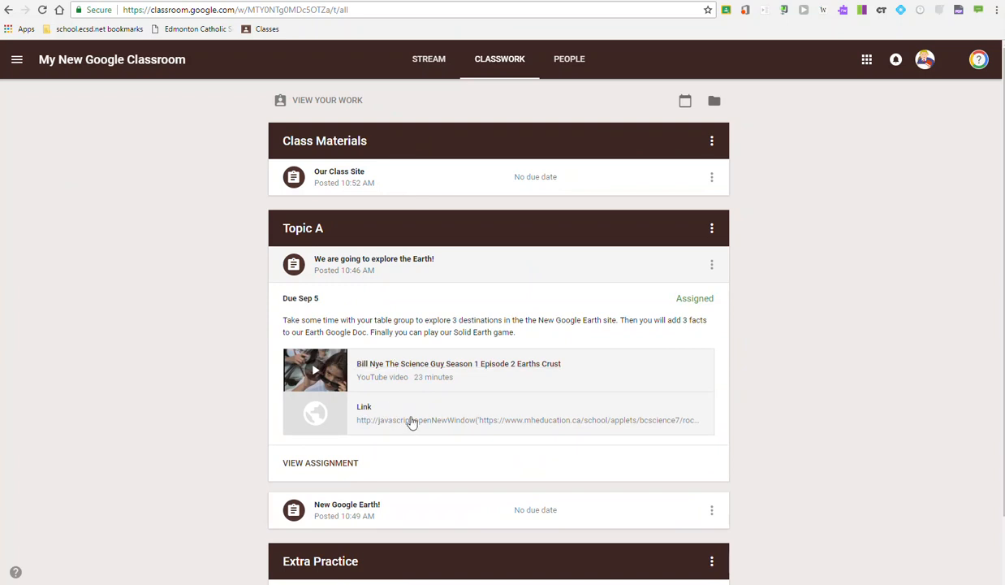
left_click(328, 464)
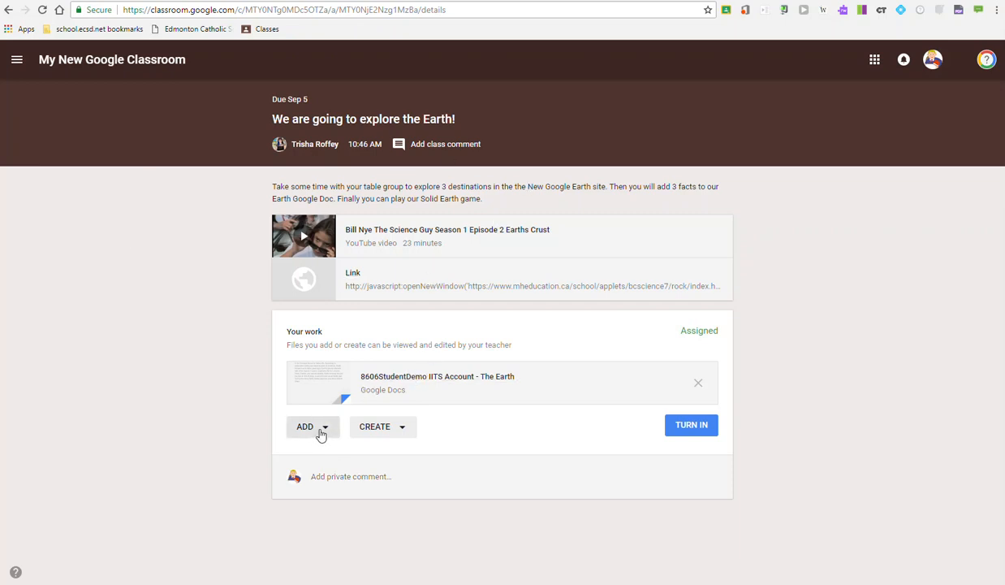
Step: Check the options students have for adding existing files and creating new ones in their assignment work
left_click(322, 431)
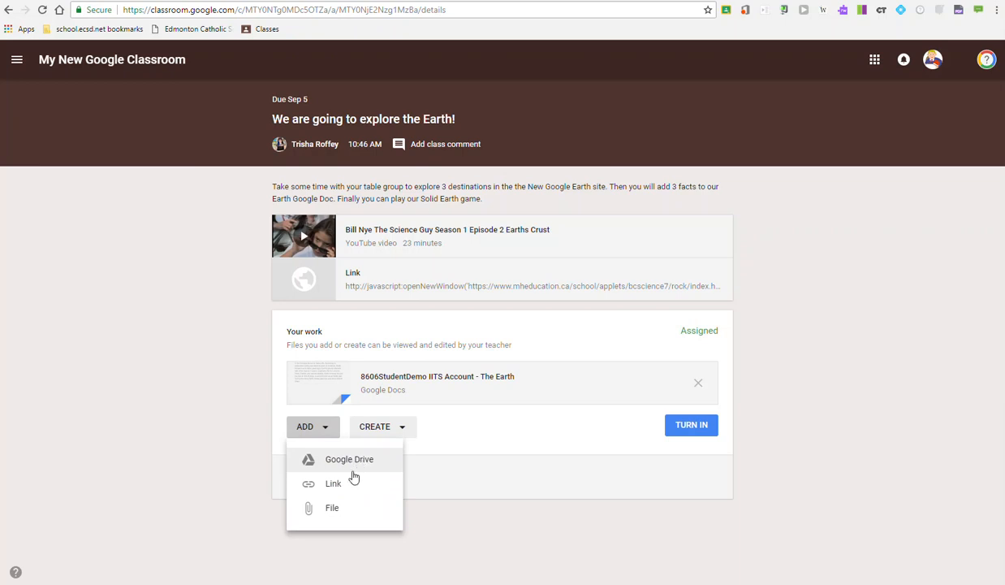
left_click(402, 429)
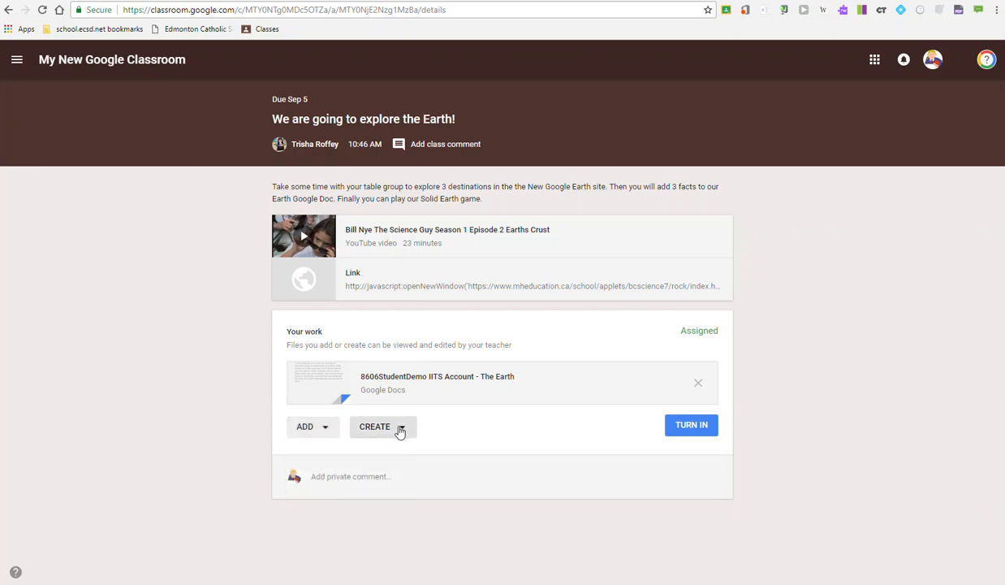
left_click(405, 430)
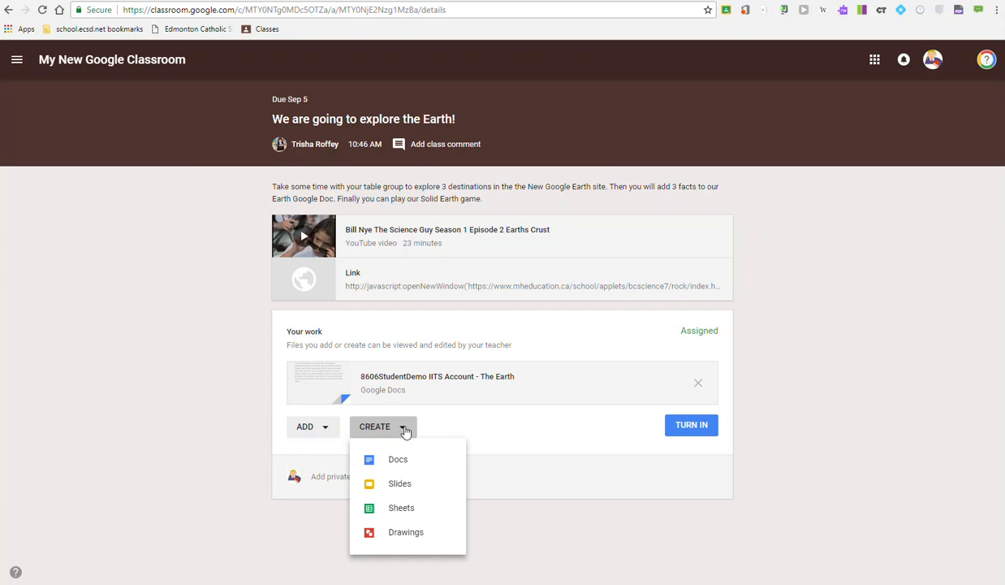
left_click(492, 410)
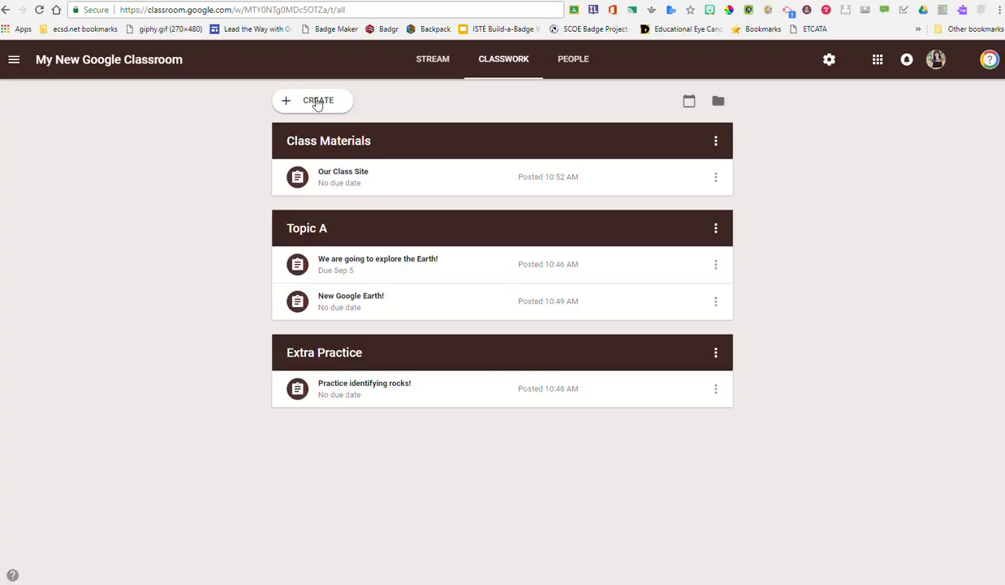
Step: Reuse the "Read&Write for Chrome" post from the Assistive Technologies EA Series Winter 2018 class and assign it under the Read&Write topic
left_click(309, 101)
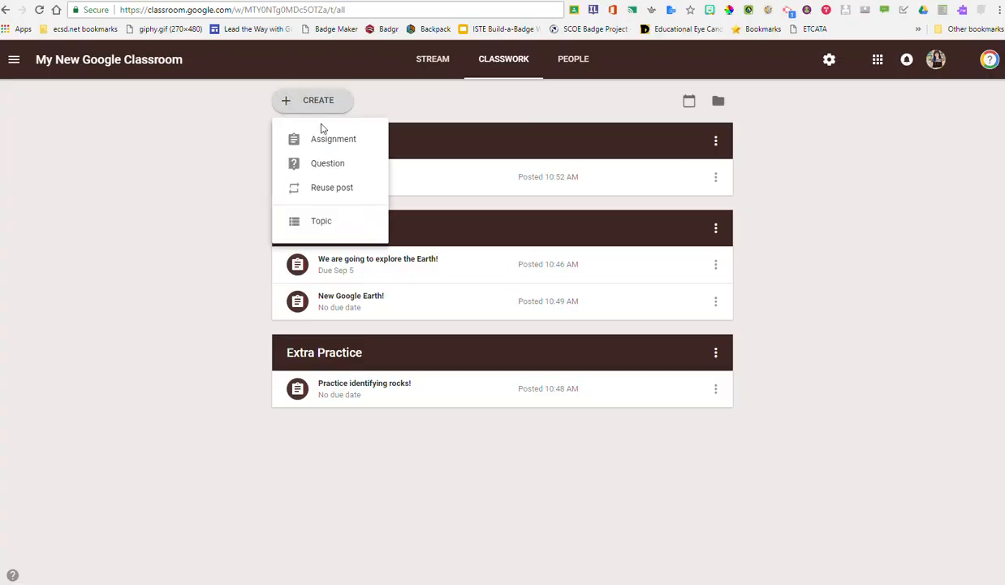
left_click(339, 189)
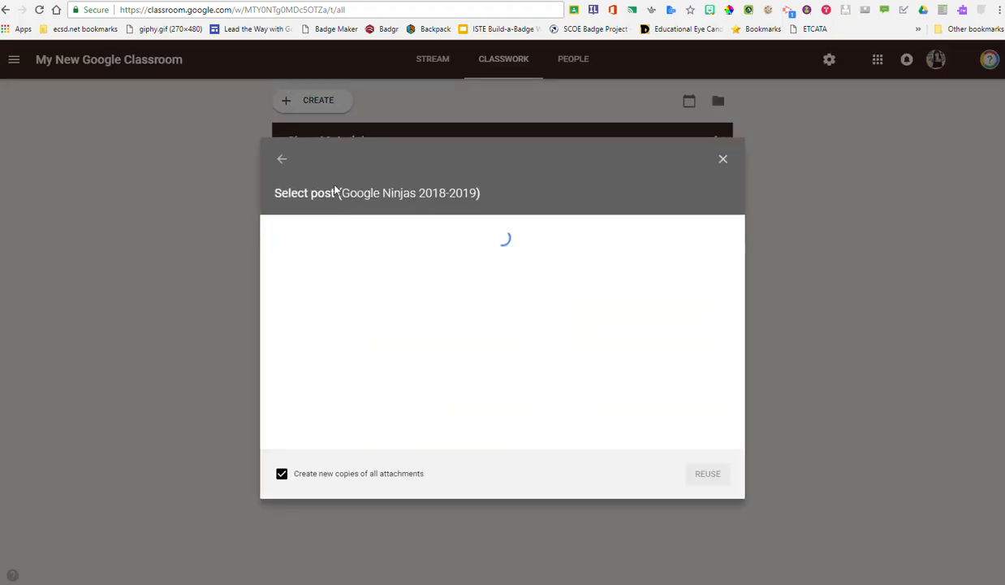
left_click(280, 161)
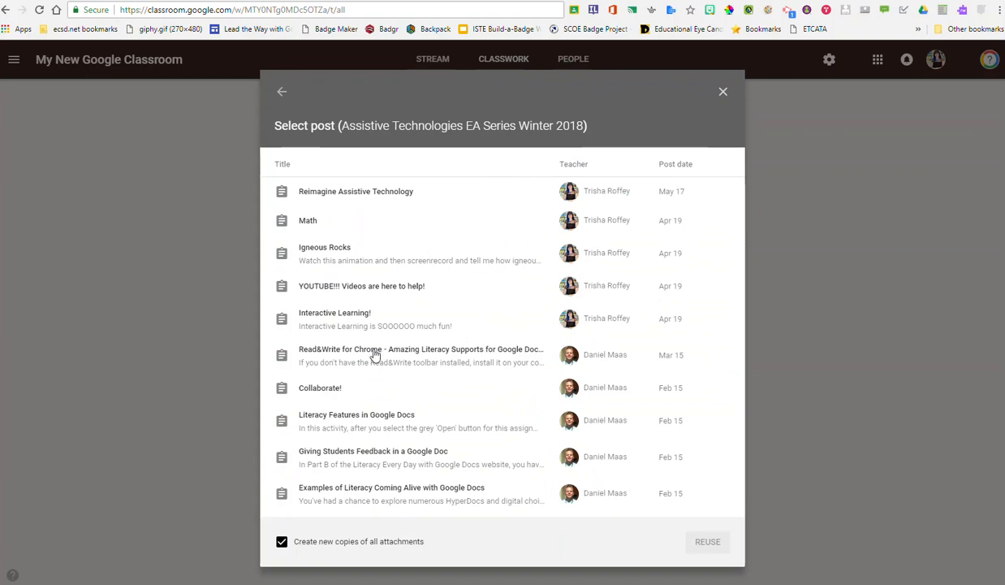
left_click(374, 354)
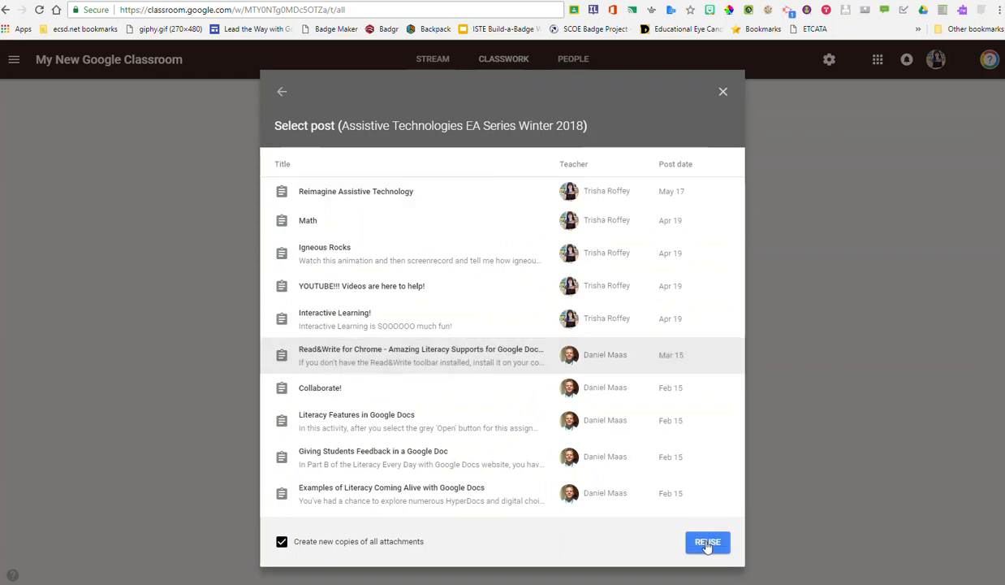
left_click(709, 543)
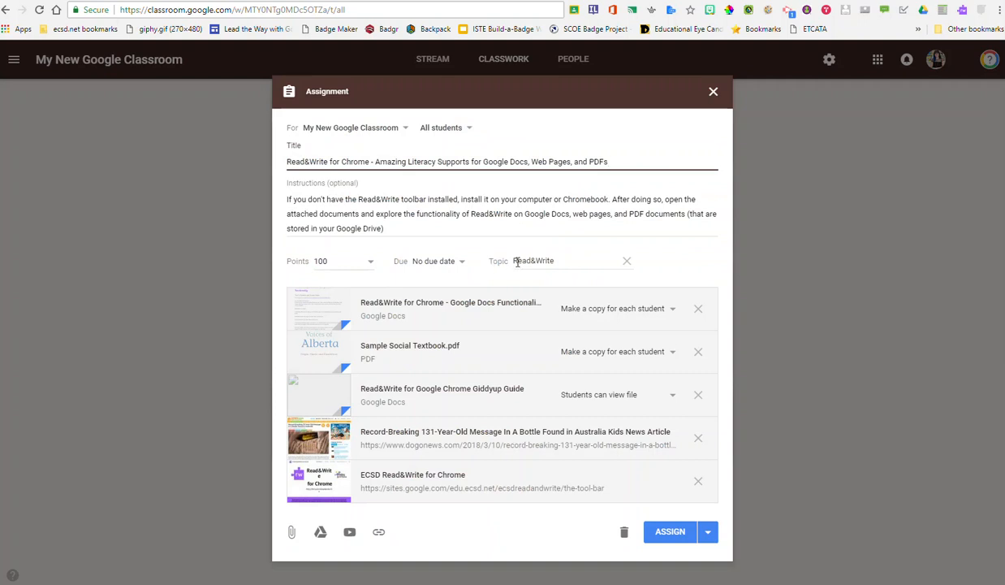
left_click(561, 263)
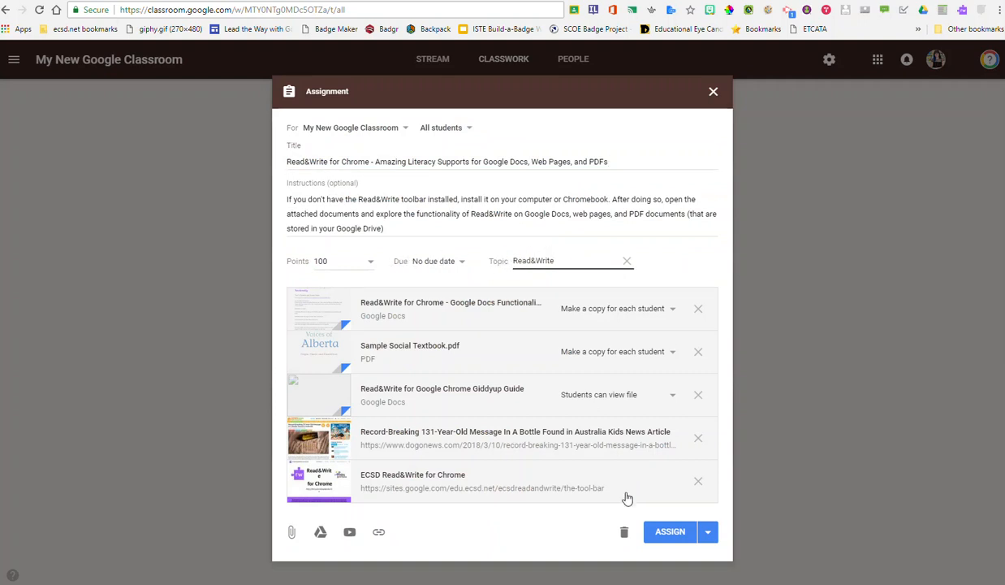
left_click(670, 533)
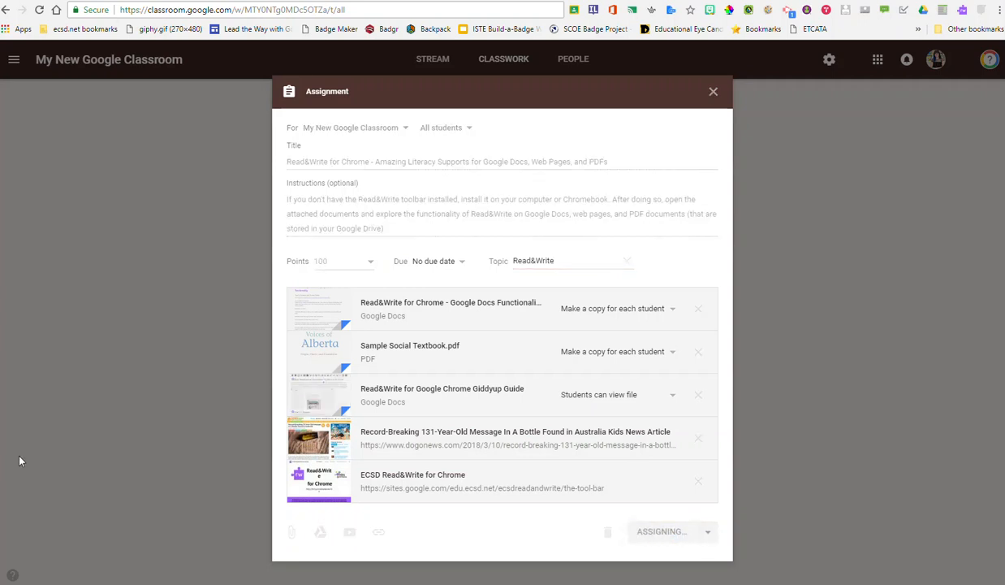